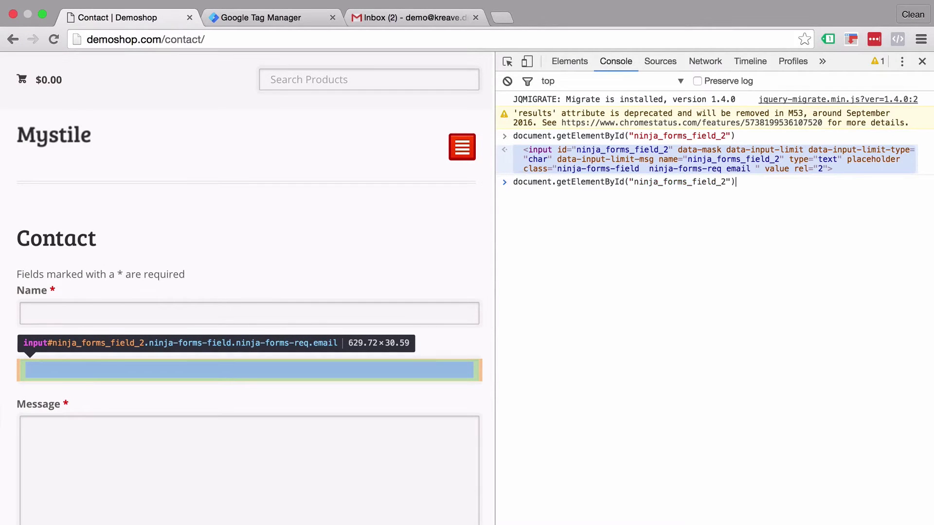
pyautogui.write('.value')
pyautogui.press('Return')
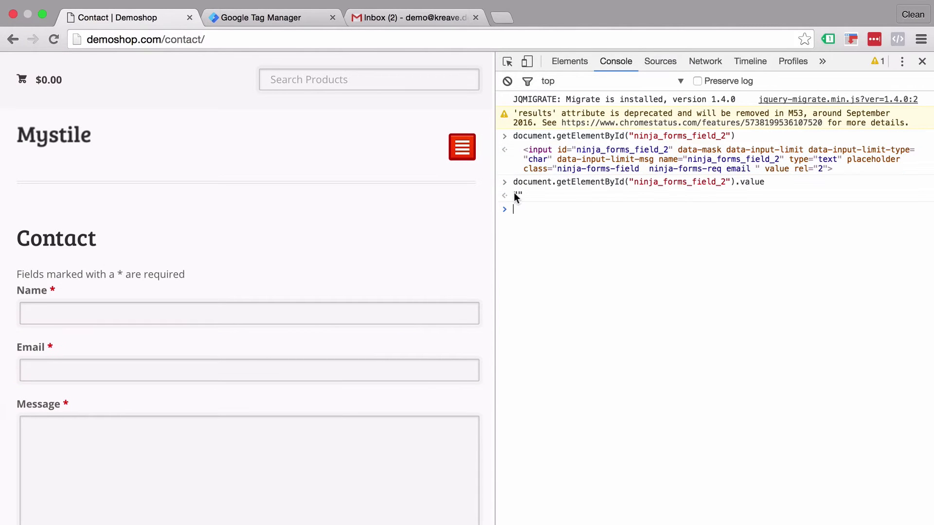
pyautogui.press('Up')
pyautogui.write('= ')
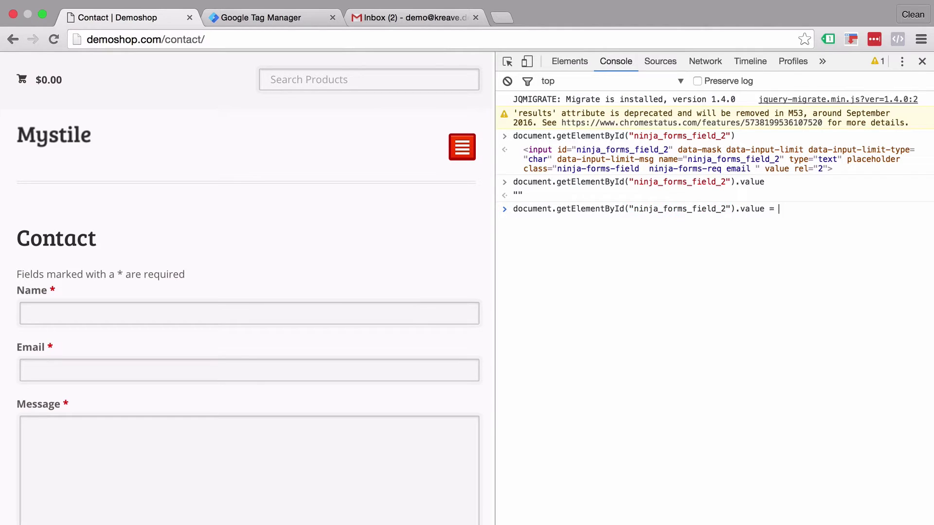
pyautogui.write('"')
pyautogui.write('test@test.com')
pyautogui.press('Return')
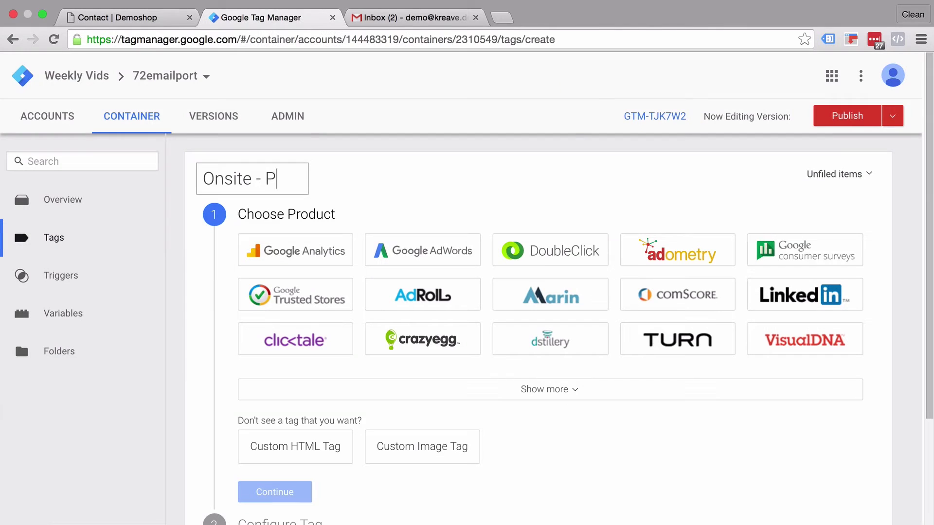
# Finish the tag title so it reads 'Onsite - Port Email'
pyautogui.write('ort Email')
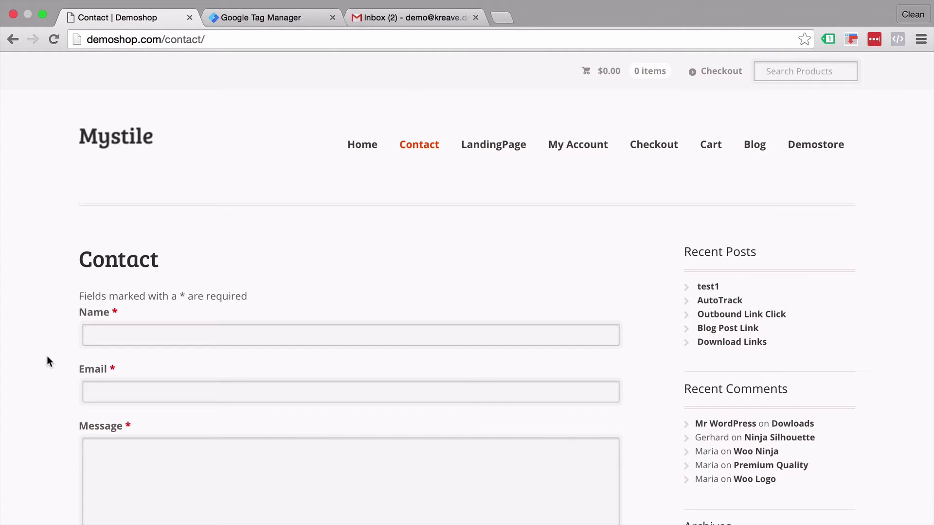
# Inspect the Email input in the Elements panel and select its id, ninja_forms_field_2
pyautogui.rightClick(128, 393)
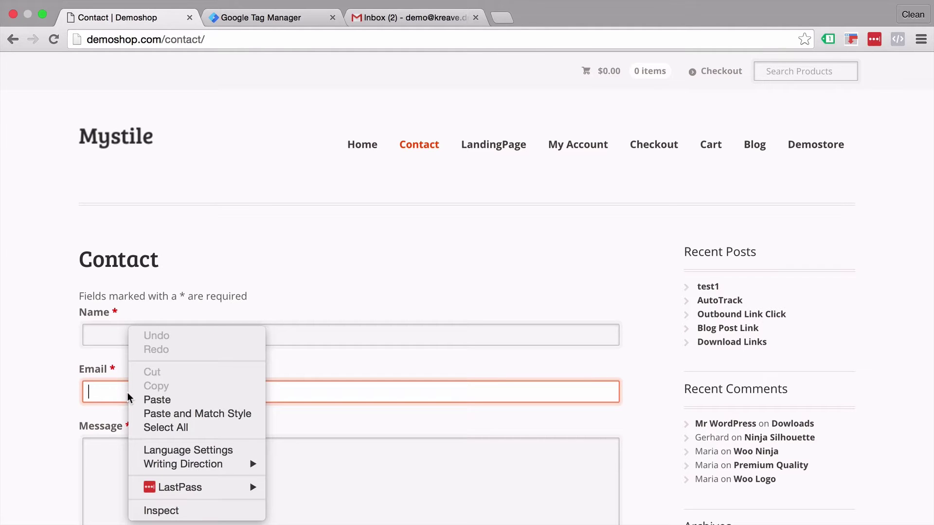
pyautogui.click(145, 510)
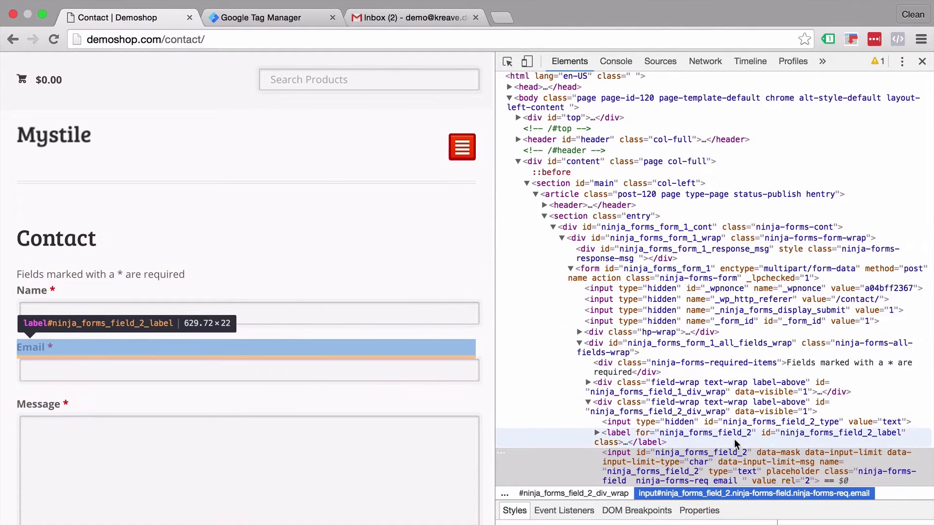
pyautogui.scroll(-1, 725, 454)
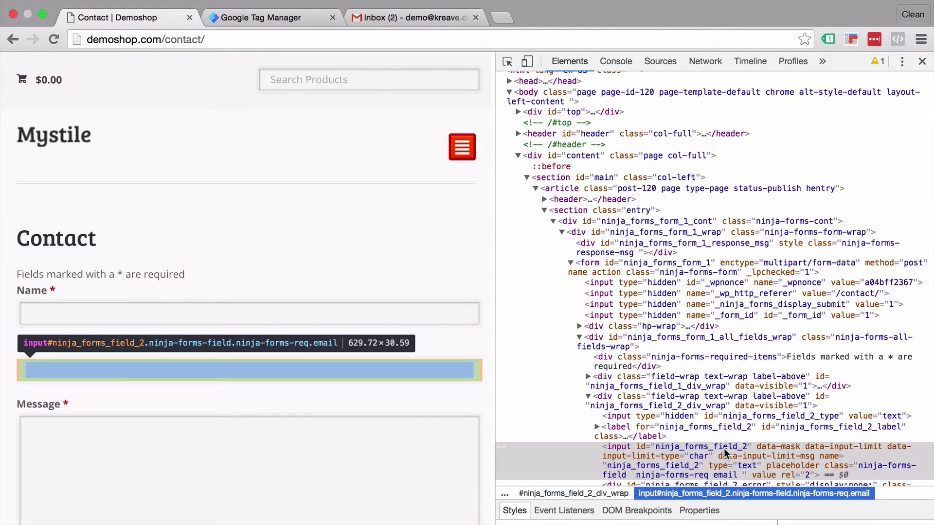
pyautogui.scroll(-2, 725, 453)
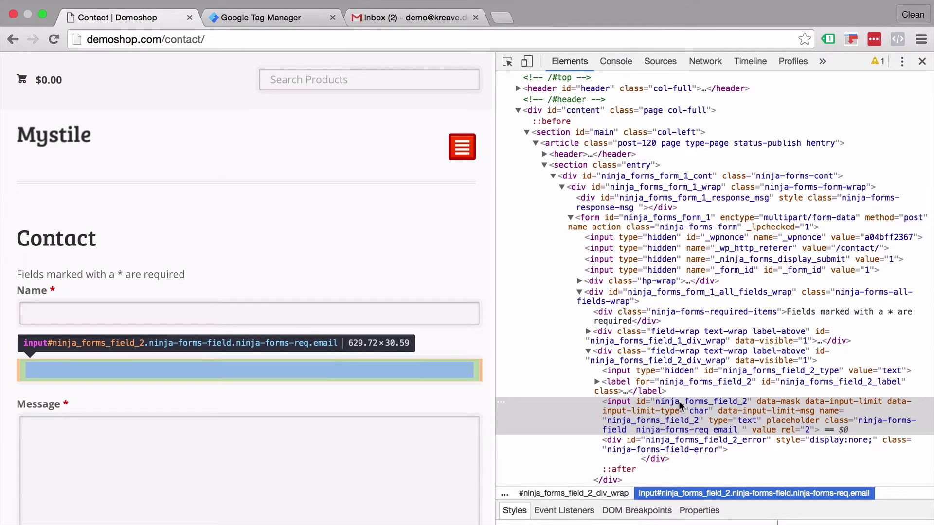
pyautogui.doubleClick(679, 401)
pyautogui.press('super+c')
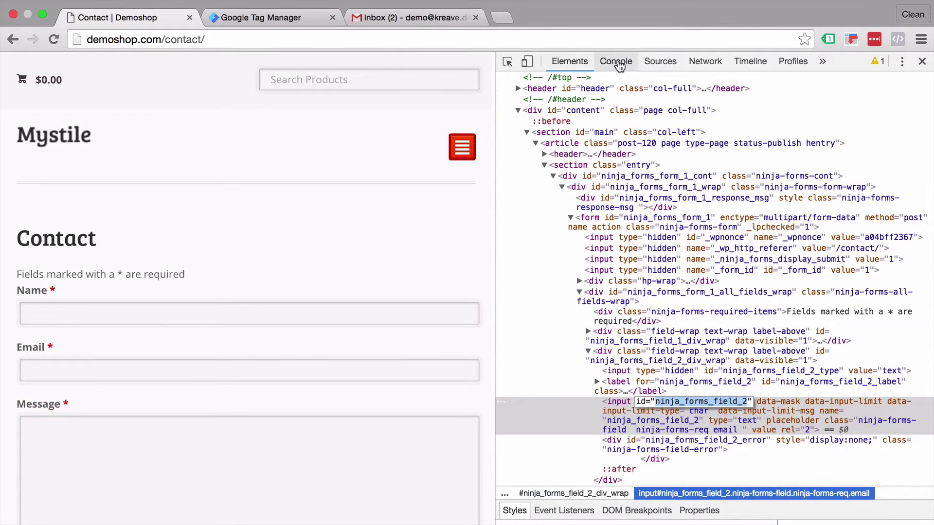
pyautogui.click(616, 62)
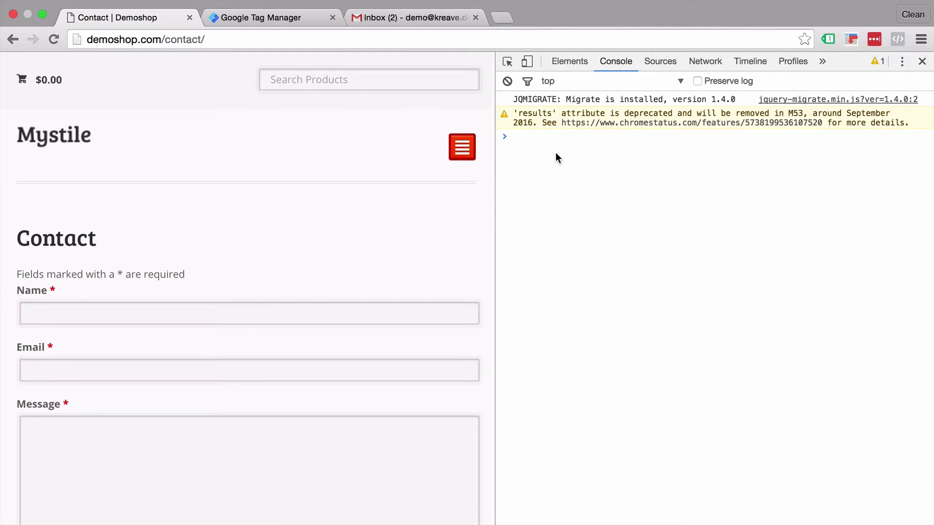
# Look up the Email input with document.getElementById("ninja_forms_field_2") in the console
pyautogui.write('document.')
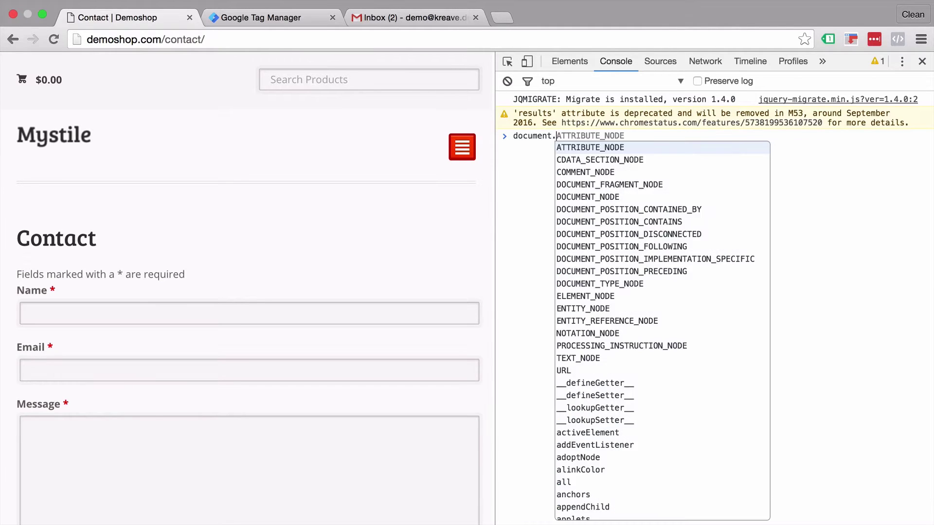
pyautogui.write('get')
pyautogui.press('Tab')
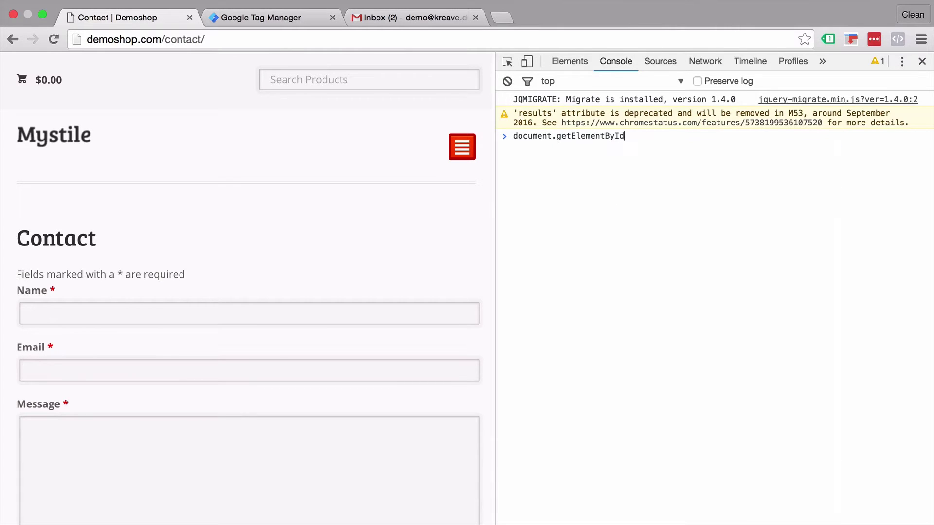
pyautogui.write('()')
pyautogui.write('""')
pyautogui.press('super+v')
pyautogui.press('Return')
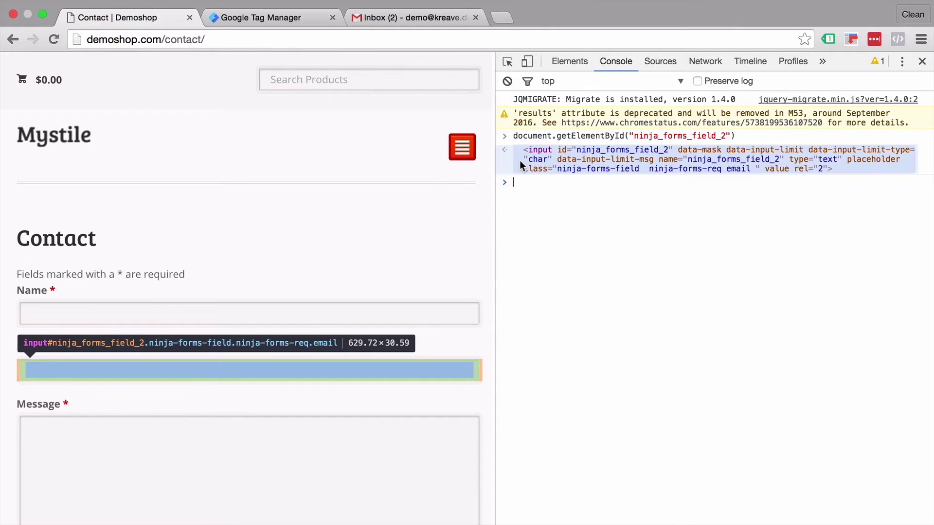
pyautogui.press('Up')
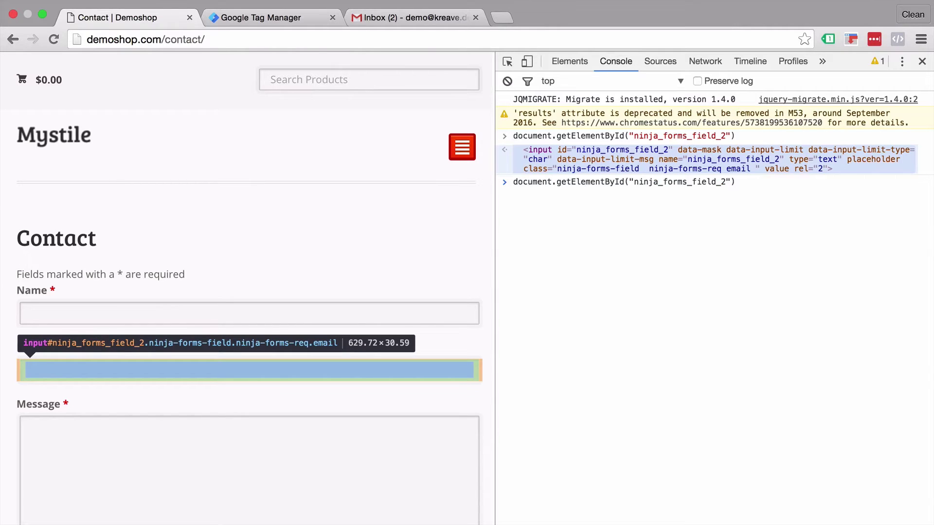
pyautogui.write('.value')
pyautogui.press('Return')
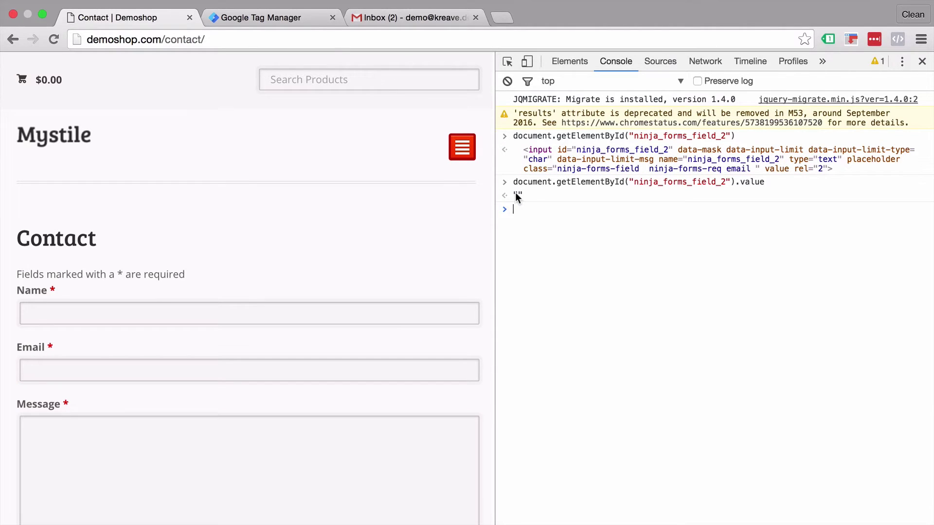
pyautogui.press('Up')
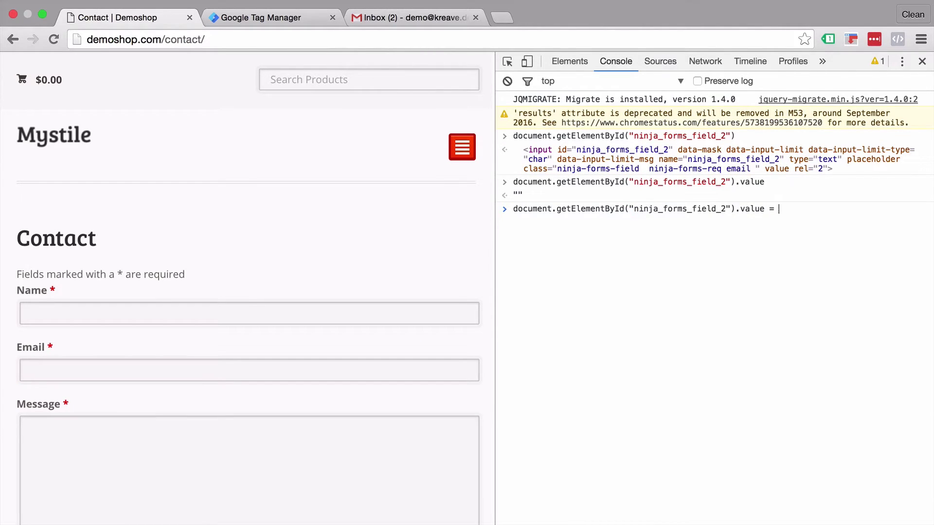
pyautogui.write('= "')
pyautogui.write('test@test.')
pyautogui.write('com')
pyautogui.press('Return')
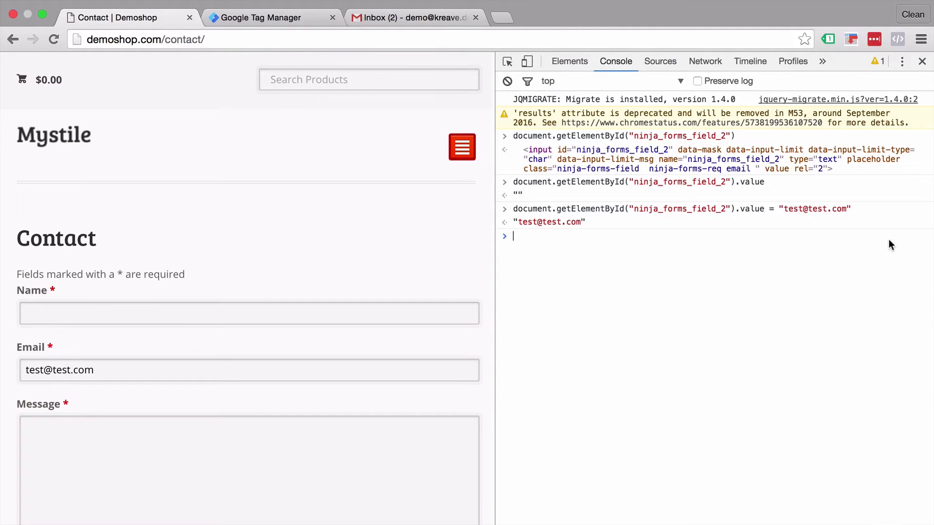
pyautogui.tripleClick(865, 210)
pyautogui.press('super+c')
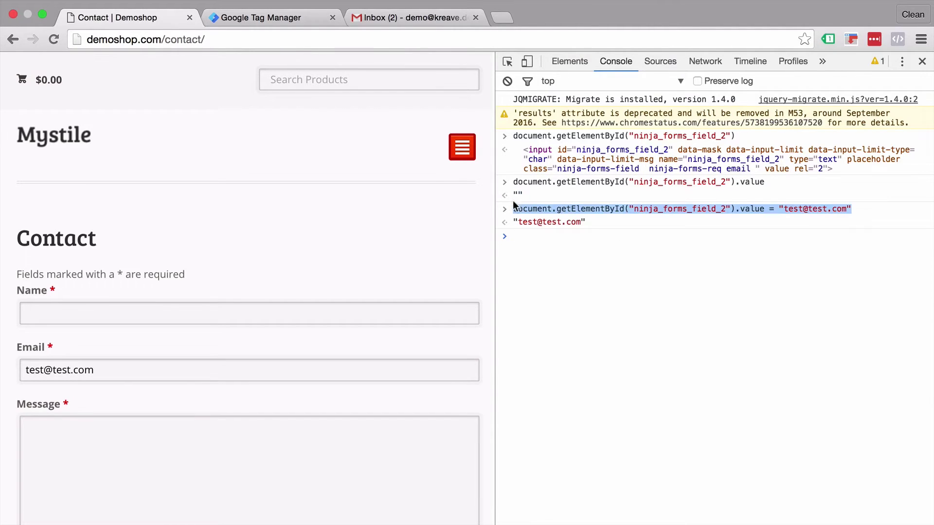
# Copy the value-setting command and create a new GTM tag named 'Onsite - Port Email'
pyautogui.rightClick(521, 210)
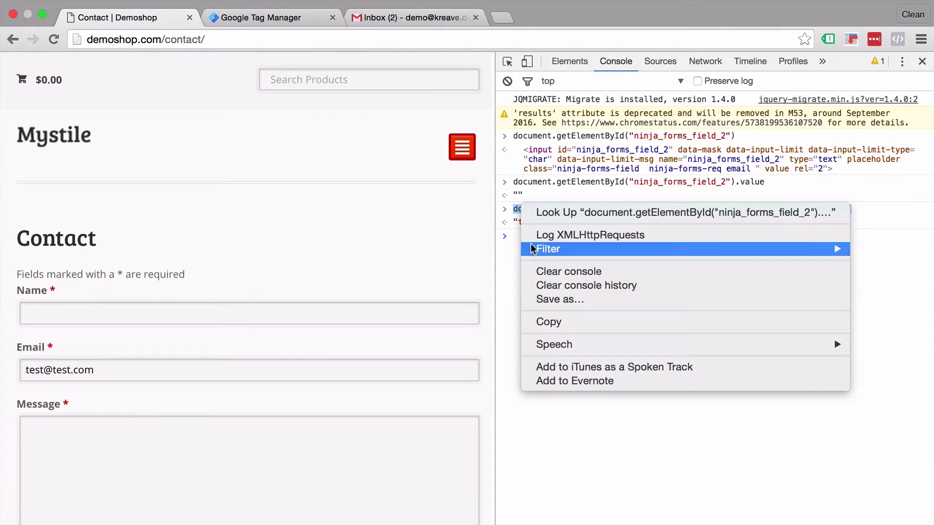
pyautogui.click(535, 323)
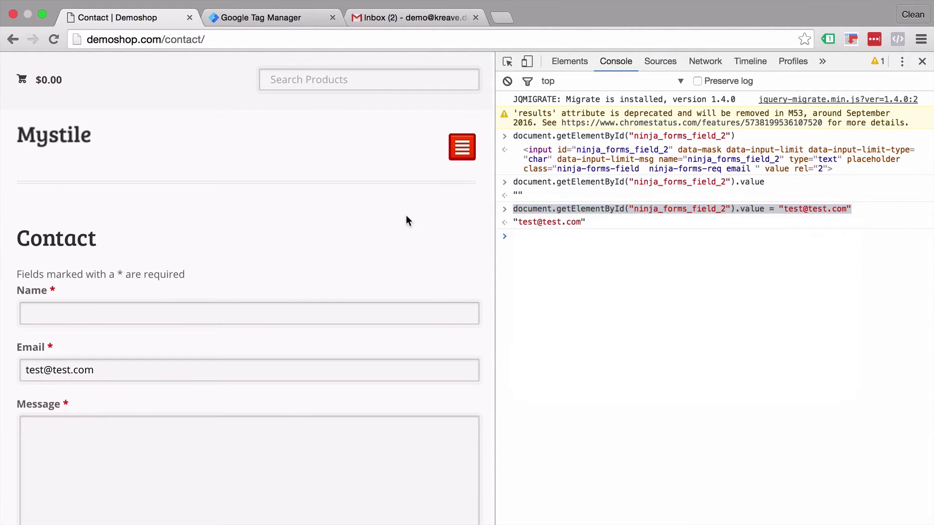
pyautogui.click(296, 17)
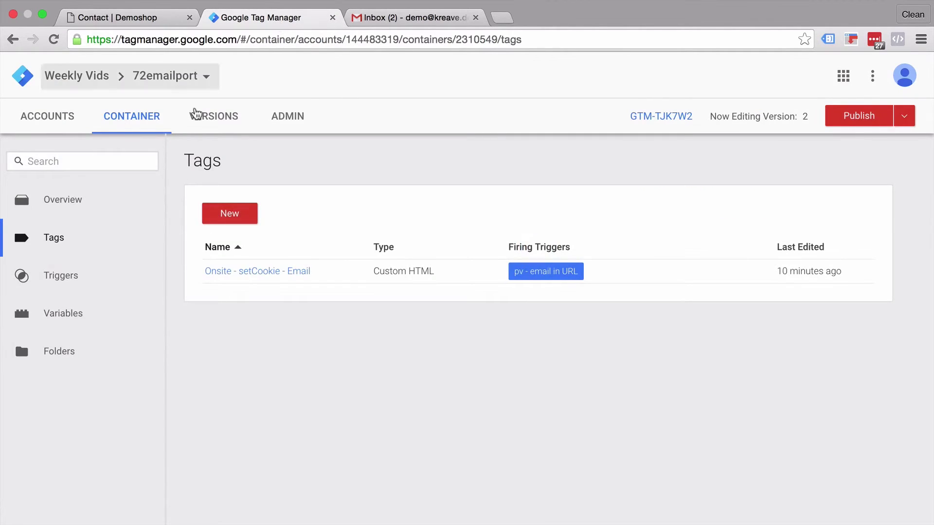
pyautogui.click(231, 218)
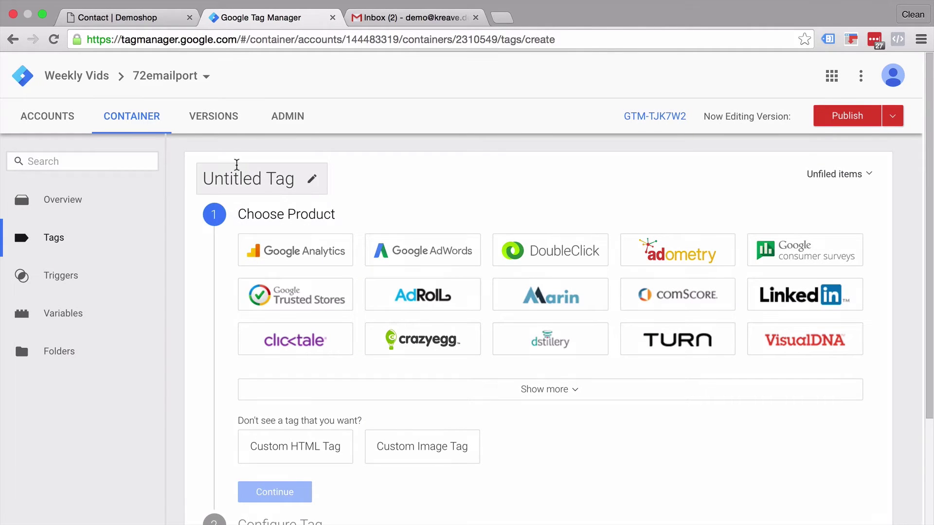
pyautogui.doubleClick(236, 167)
pyautogui.tripleClick(236, 167)
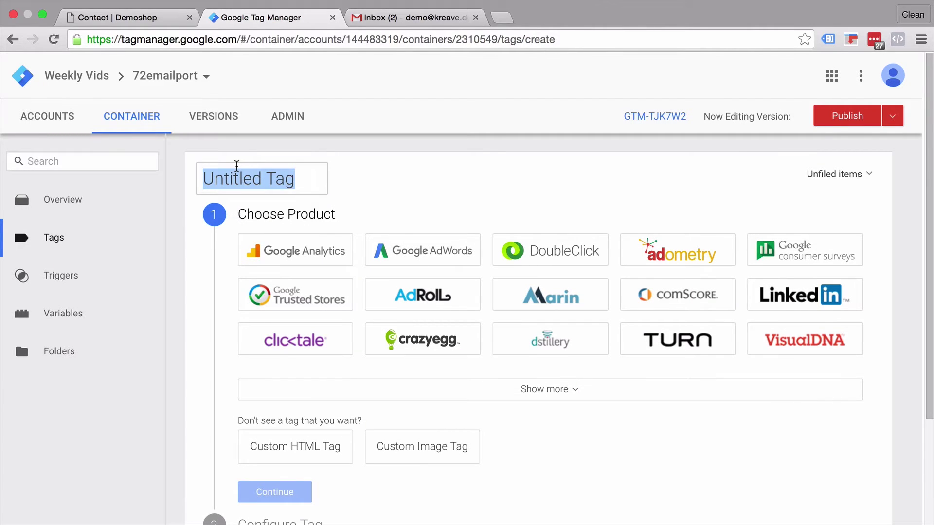
pyautogui.write('Onsite')
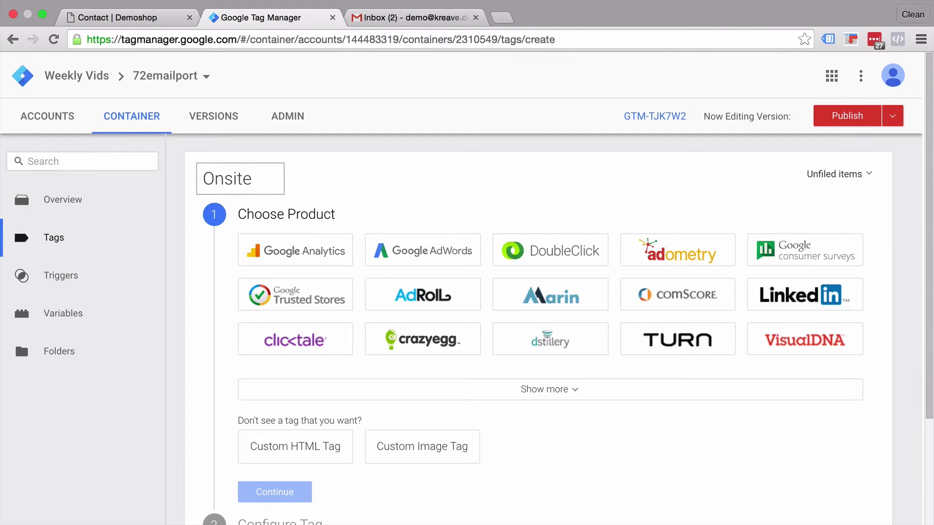
pyautogui.write(' - Port E')
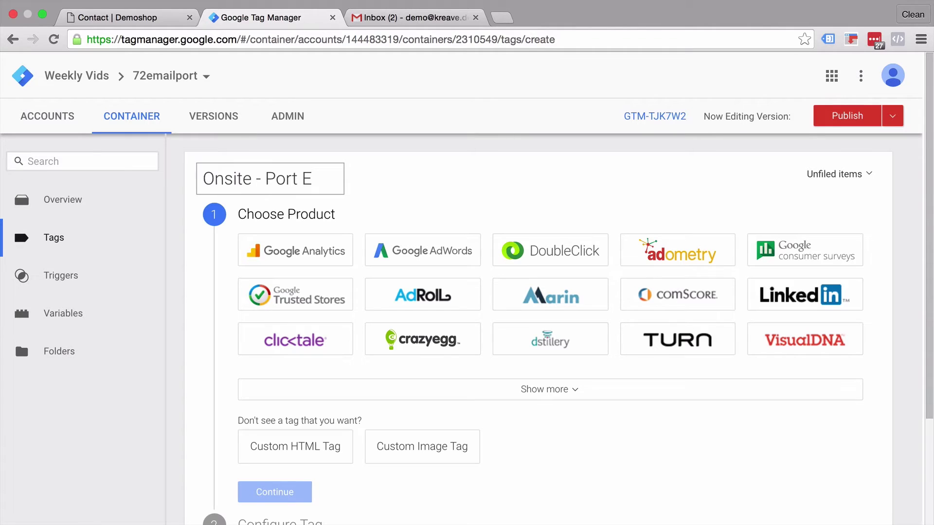
pyautogui.write('mail')
pyautogui.click(227, 329)
# Make it a Custom HTML tag with a script block containing the pasted prefill line plus a semicolon
pyautogui.scroll(-2, 227, 329)
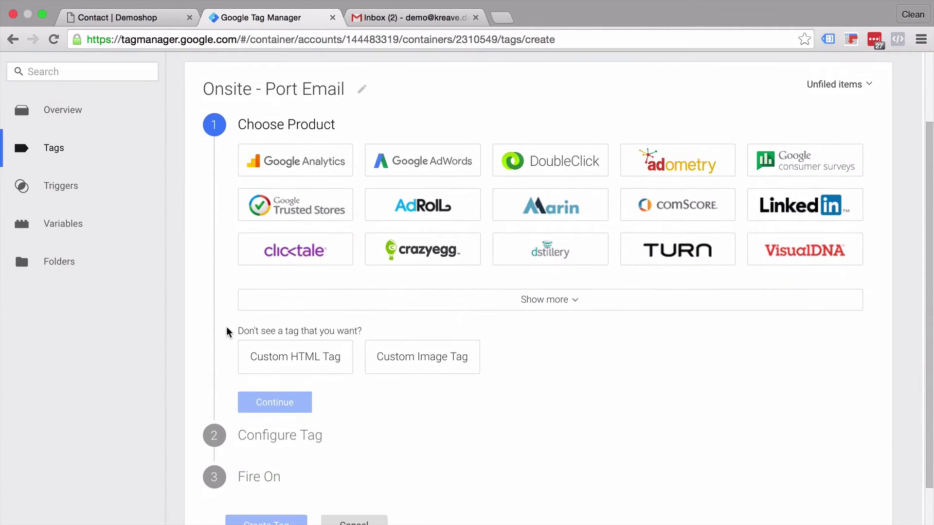
pyautogui.click(284, 378)
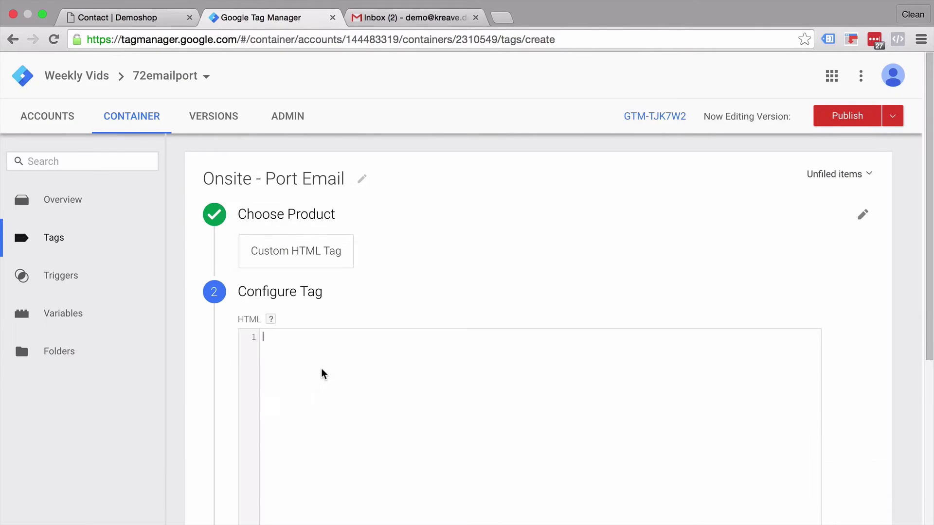
pyautogui.click(323, 374)
pyautogui.write('<script')
pyautogui.press('Return')
pyautogui.press('Return')
pyautogui.write('</script')
pyautogui.click(274, 346)
pyautogui.press('super+v')
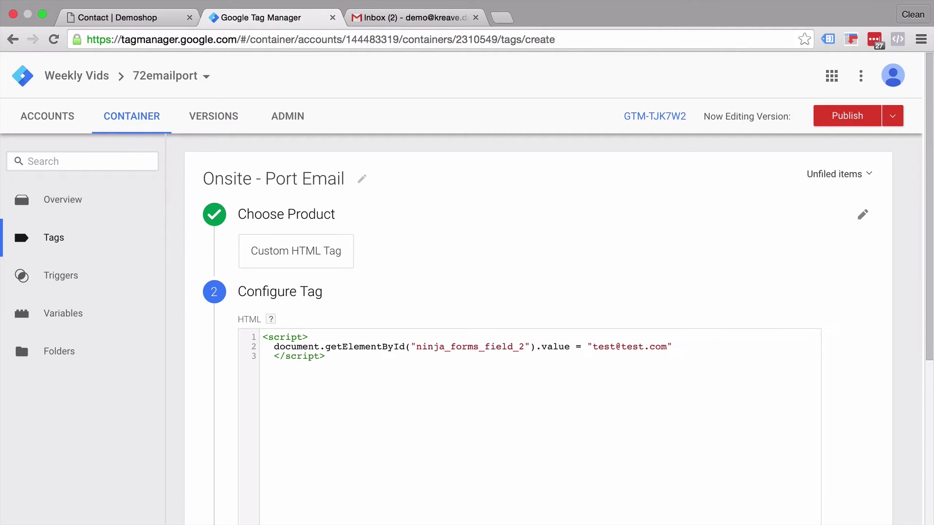
pyautogui.write(';')
# Wrap the prefill line in (function(){ ... })(); and confirm the tag code
pyautogui.press('Return')
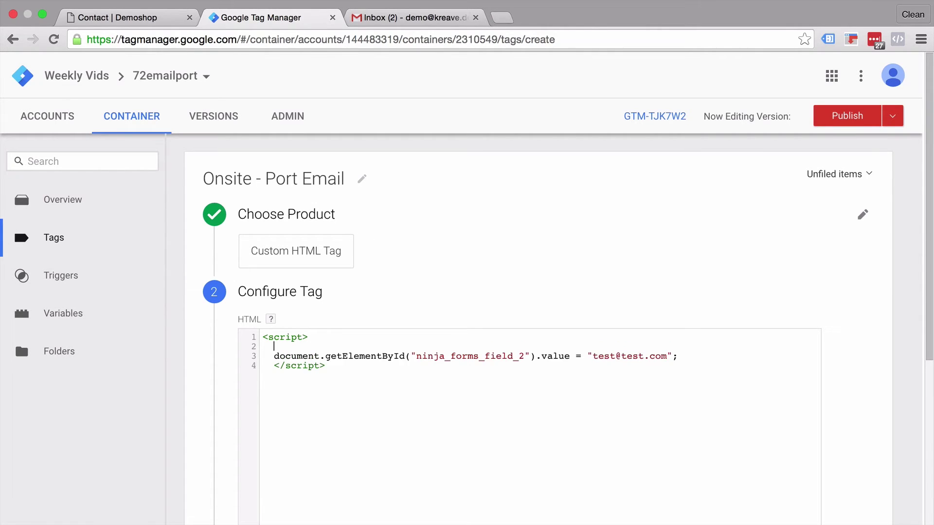
pyautogui.write('(function(){')
pyautogui.click(690, 355)
pyautogui.press('Return')
pyautogui.write('})();')
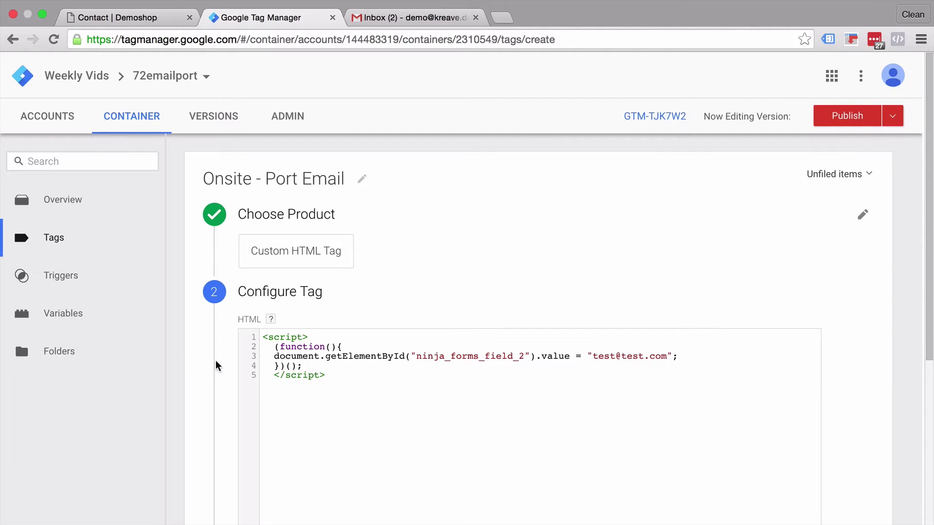
pyautogui.scroll(-5, 217, 367)
pyautogui.click(275, 402)
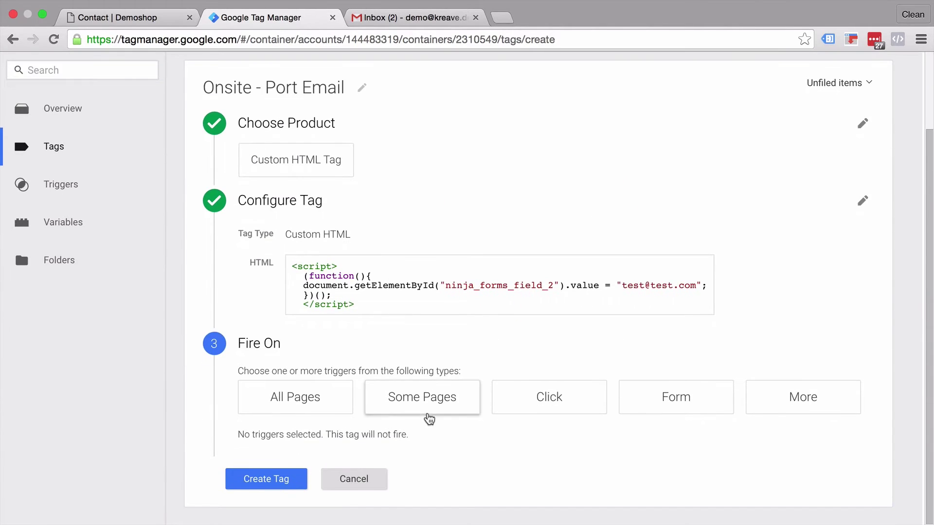
# Fire the tag on some pages via a new trigger named 'pv - contact us page'
pyautogui.click(429, 418)
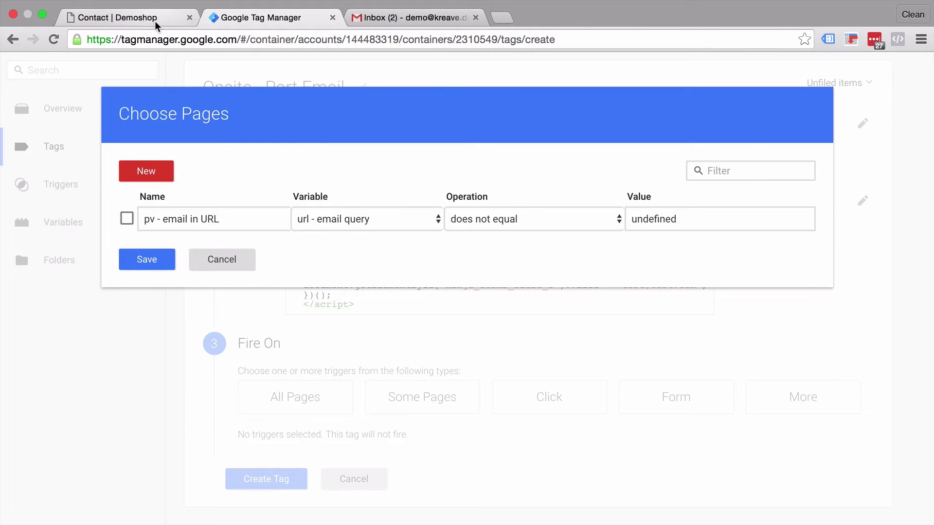
pyautogui.click(173, 172)
pyautogui.tripleClick(198, 244)
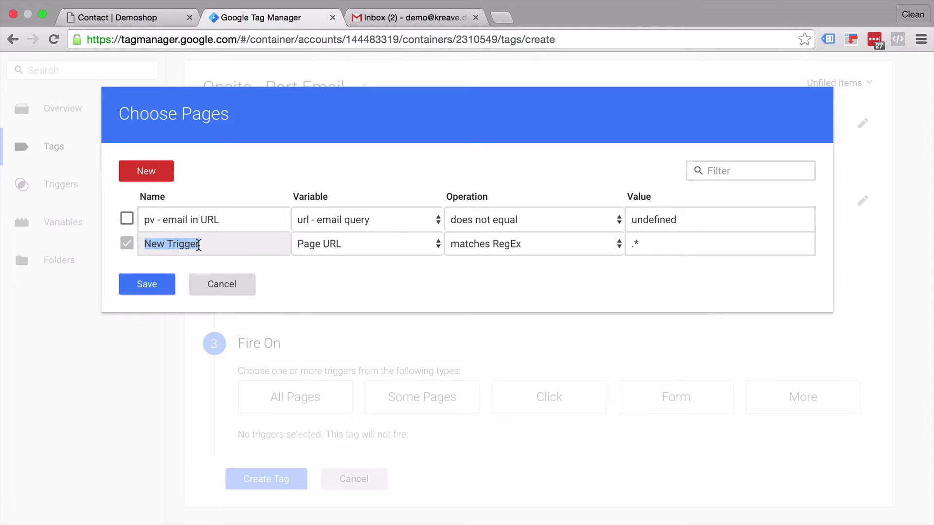
pyautogui.write('pv -')
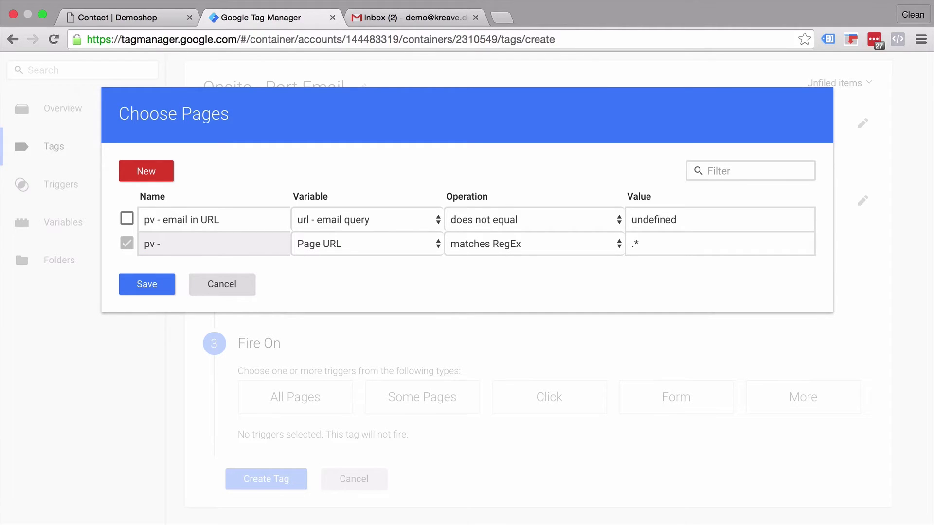
pyautogui.write(' contact us page')
# Set the trigger condition to Page URL contains /contact/, save it, and create the tag
pyautogui.click(332, 248)
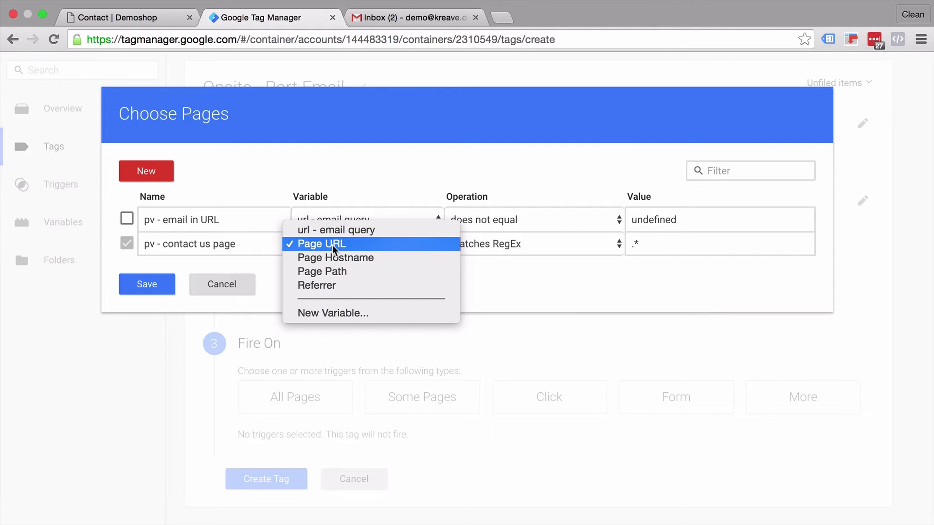
pyautogui.click(332, 245)
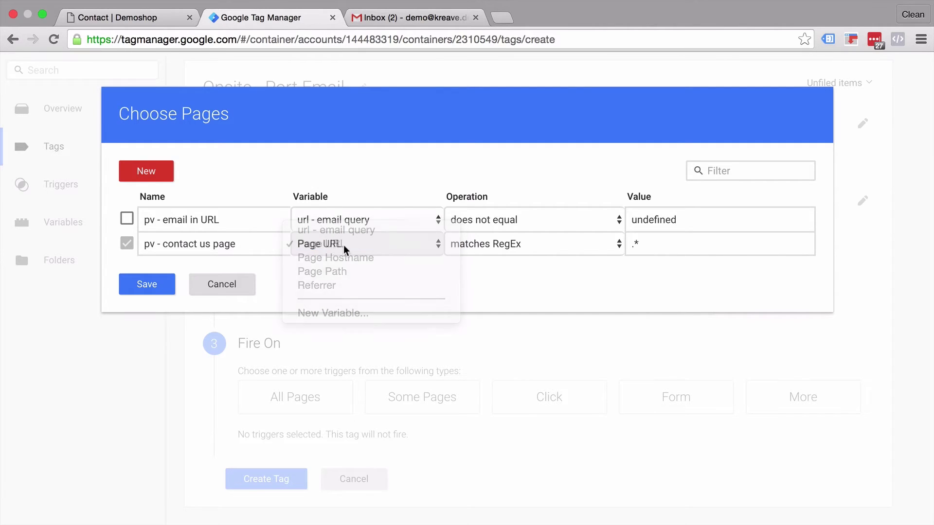
pyautogui.click(514, 242)
pyautogui.click(481, 189)
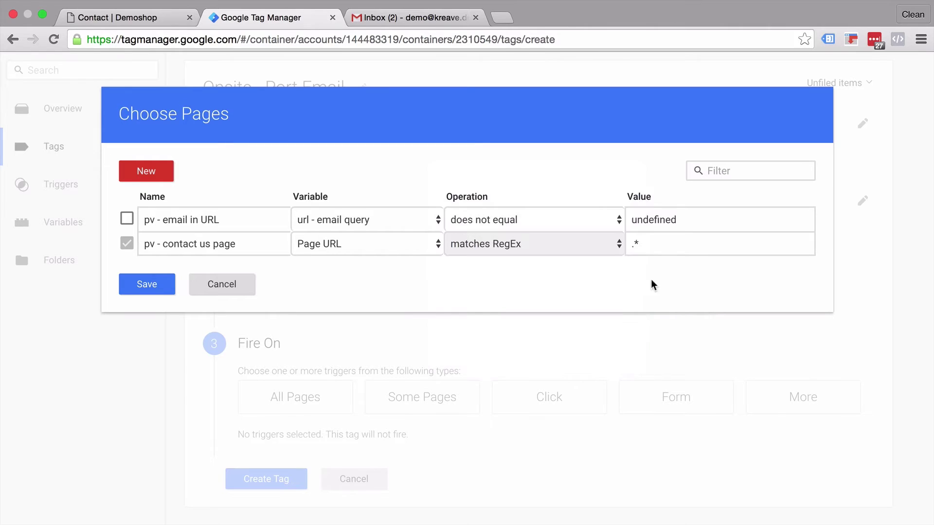
pyautogui.click(669, 248)
pyautogui.press('BackSpace')
pyautogui.press('BackSpace')
pyautogui.write('/')
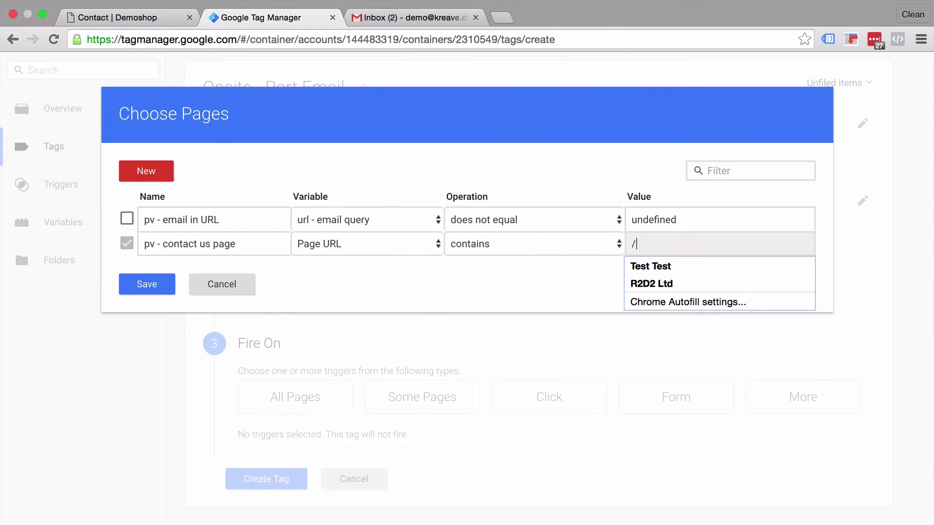
pyautogui.write('contact/')
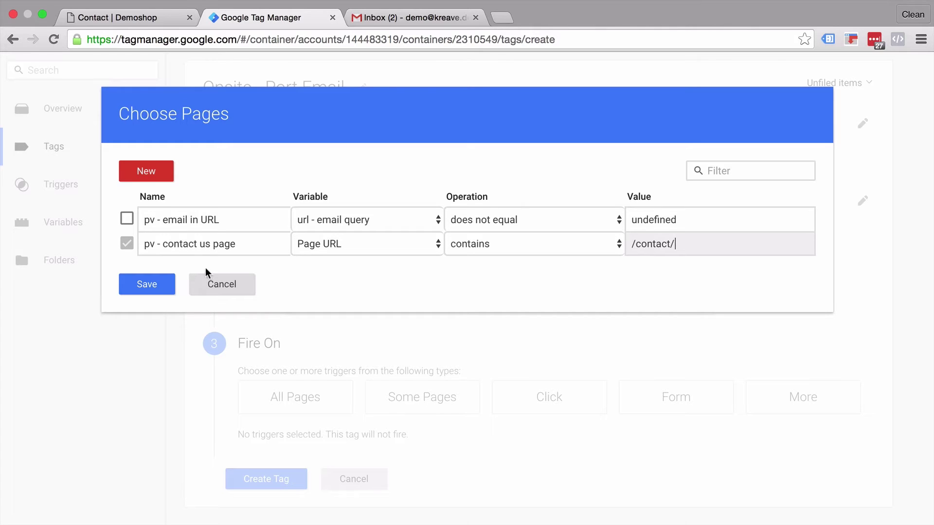
pyautogui.click(146, 286)
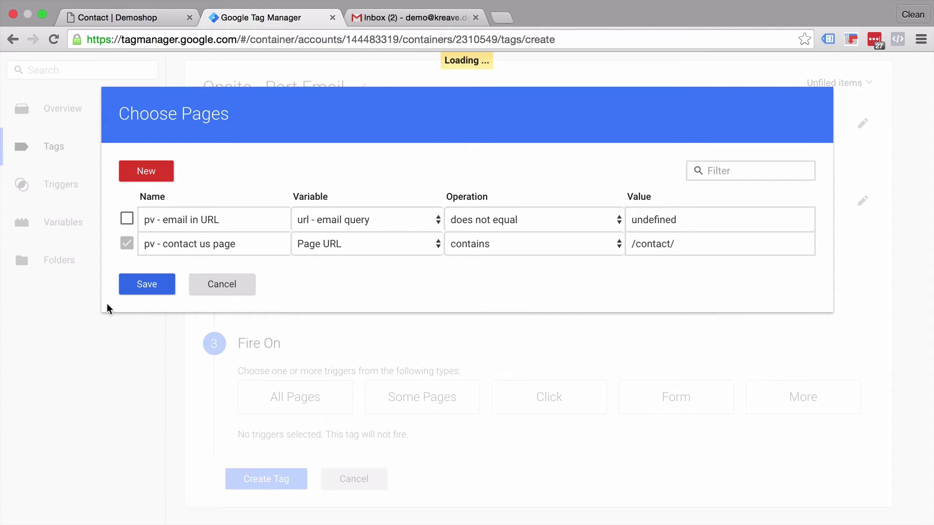
pyautogui.scroll(-1, 185, 460)
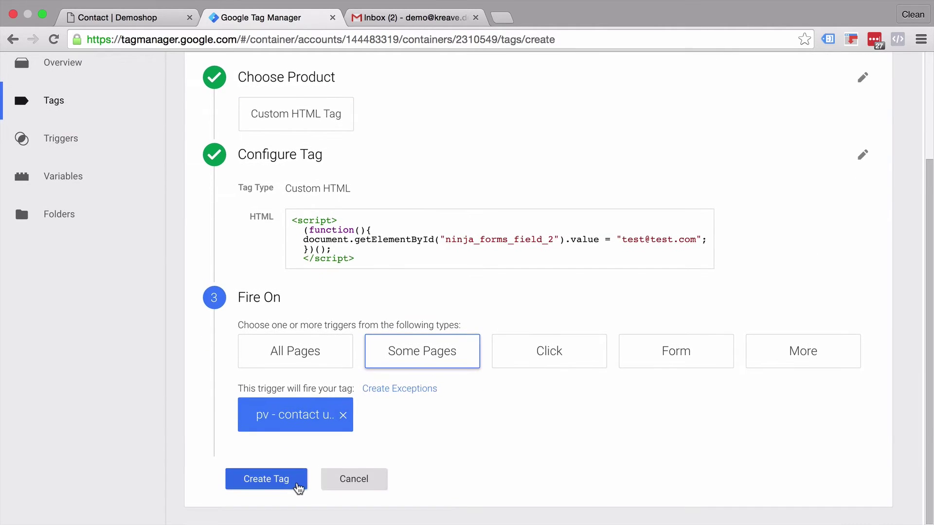
pyautogui.click(298, 486)
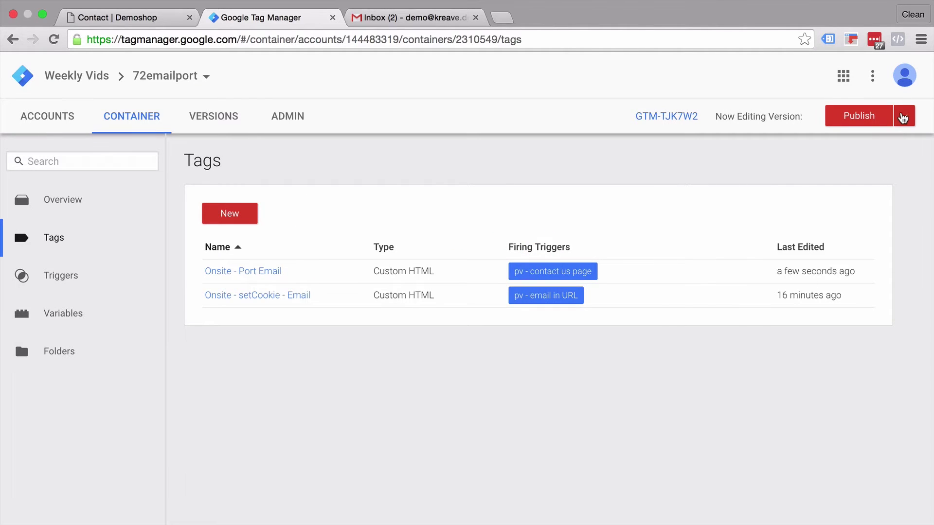
# Start GTM Preview mode and view the Demoshop contact page with DevTools closed
pyautogui.click(903, 118)
pyautogui.click(844, 242)
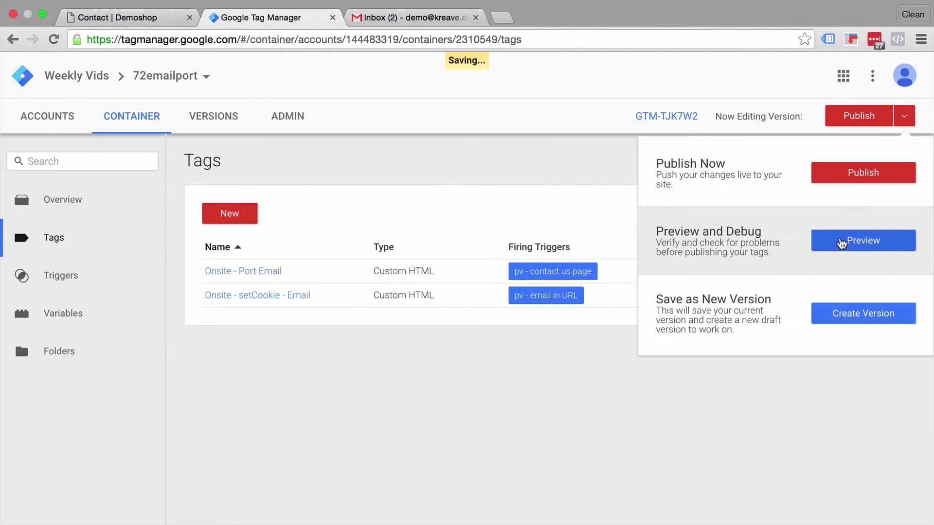
pyautogui.click(176, 7)
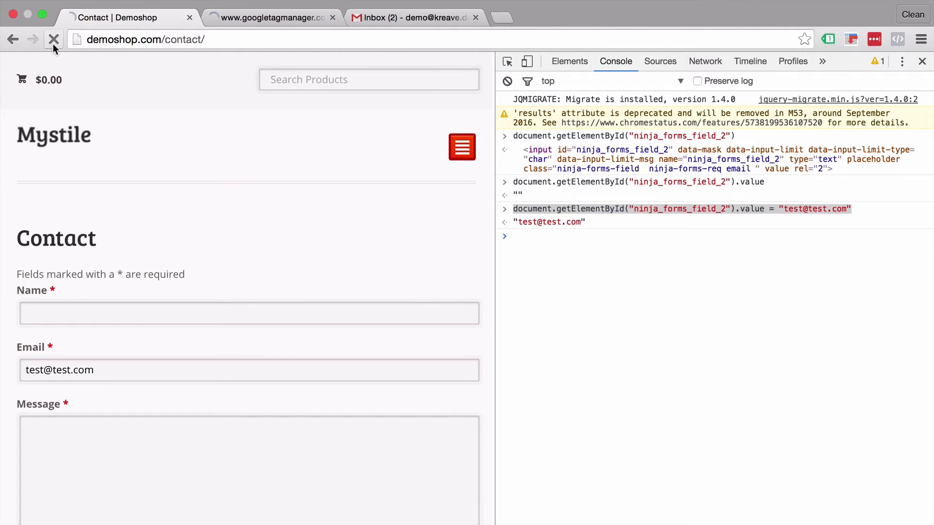
pyautogui.click(921, 61)
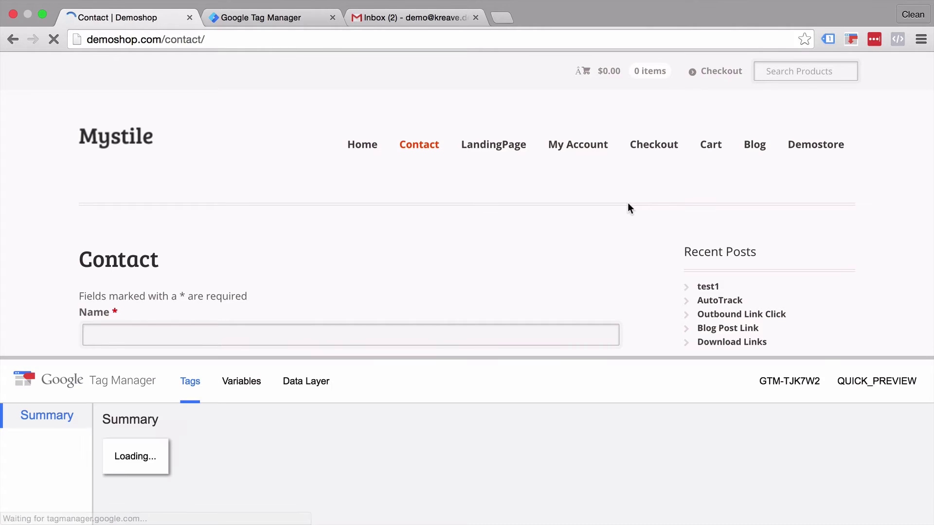
pyautogui.scroll(-3, 281, 181)
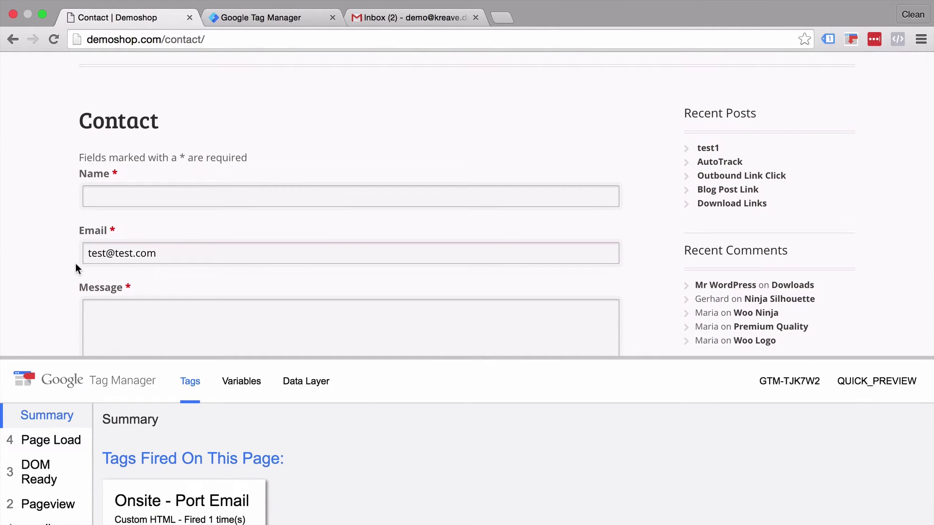
pyautogui.click(273, 13)
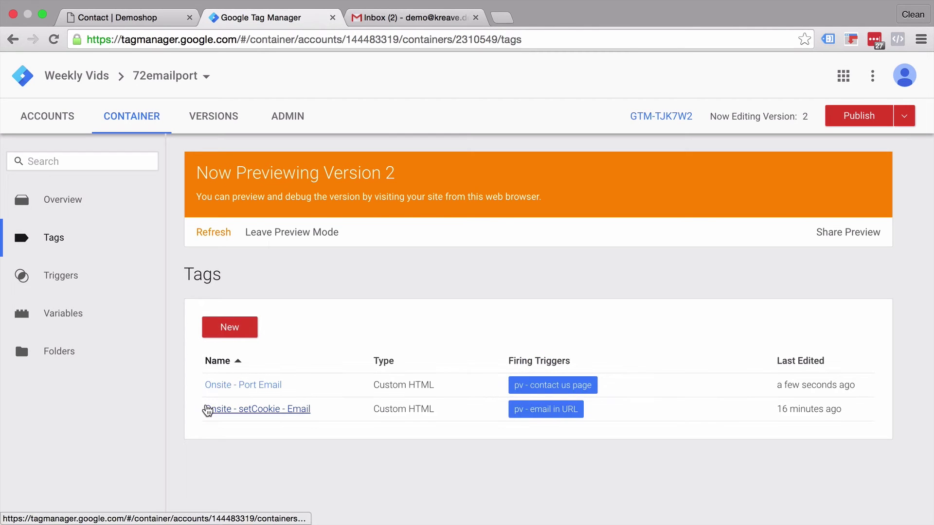
pyautogui.click(220, 387)
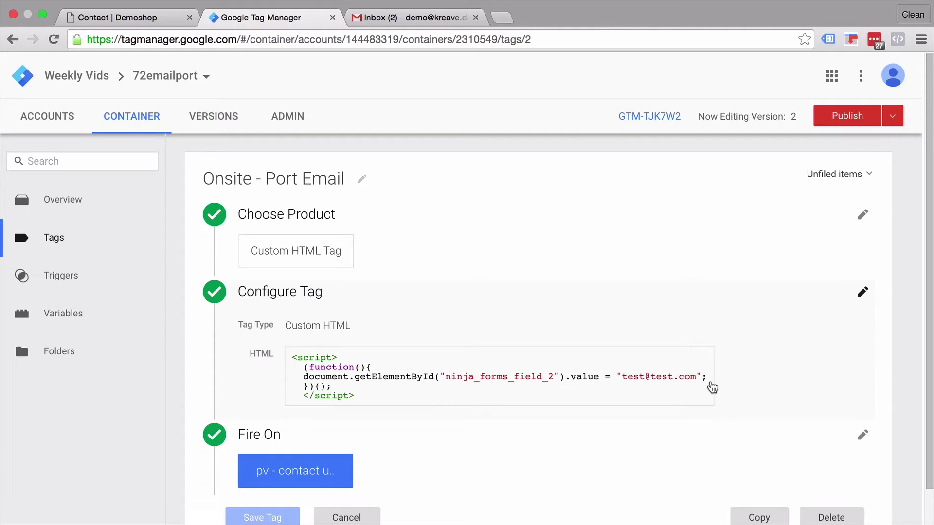
pyautogui.click(89, 16)
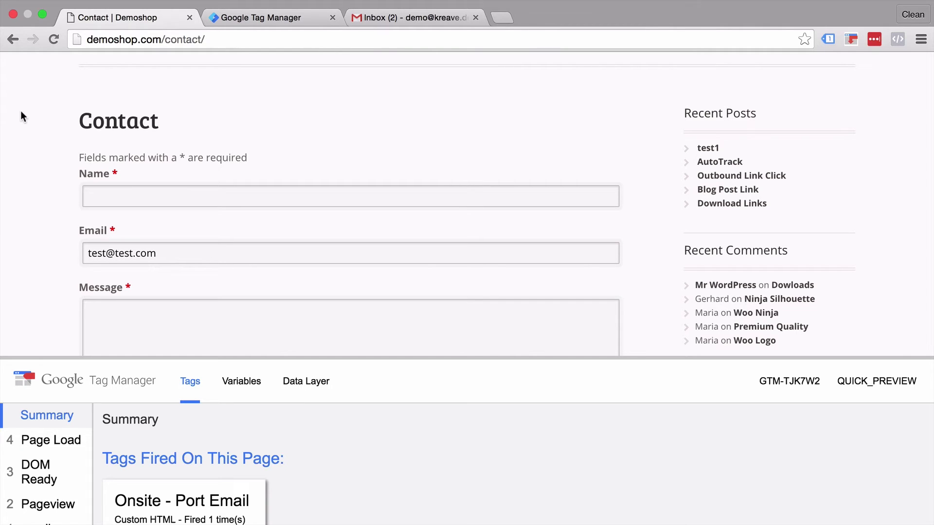
pyautogui.scroll(-3, 26, 462)
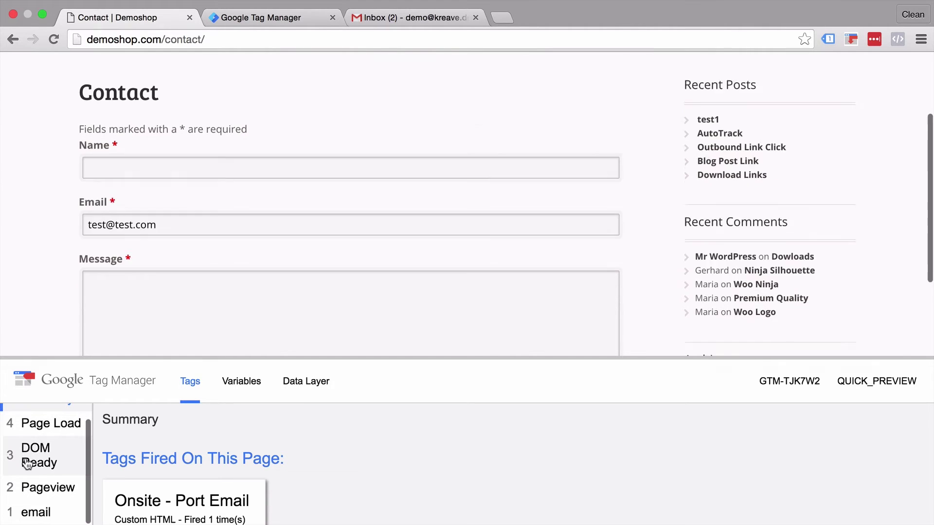
pyautogui.click(32, 512)
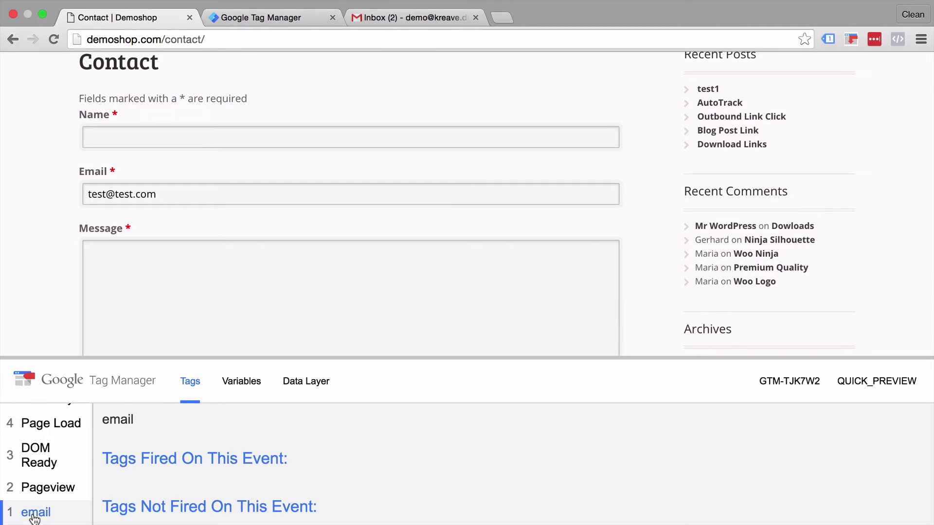
pyautogui.click(320, 386)
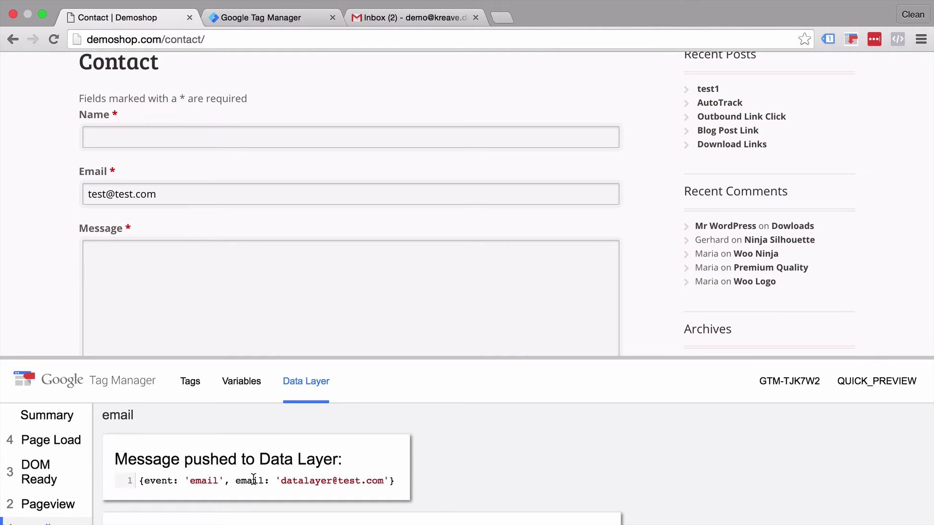
pyautogui.click(253, 15)
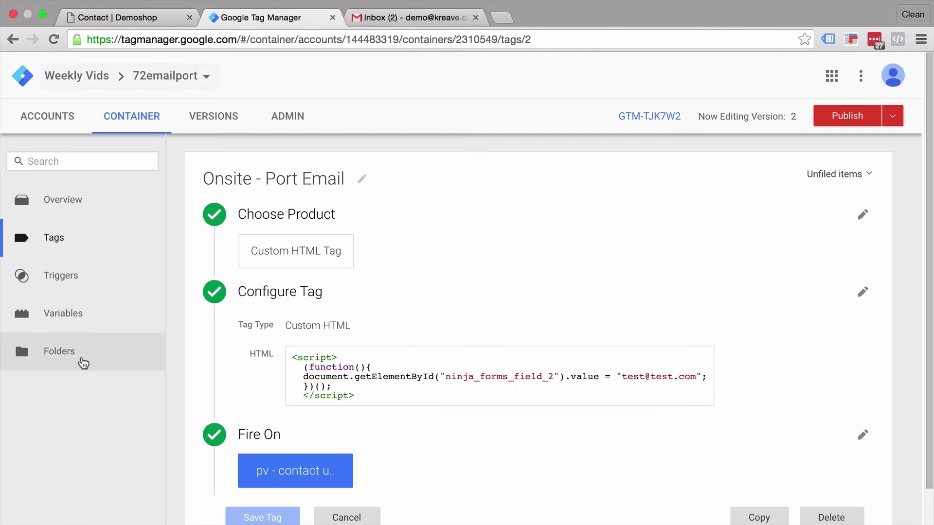
# Review the dlv - email variable in the container's Variables list
pyautogui.click(72, 329)
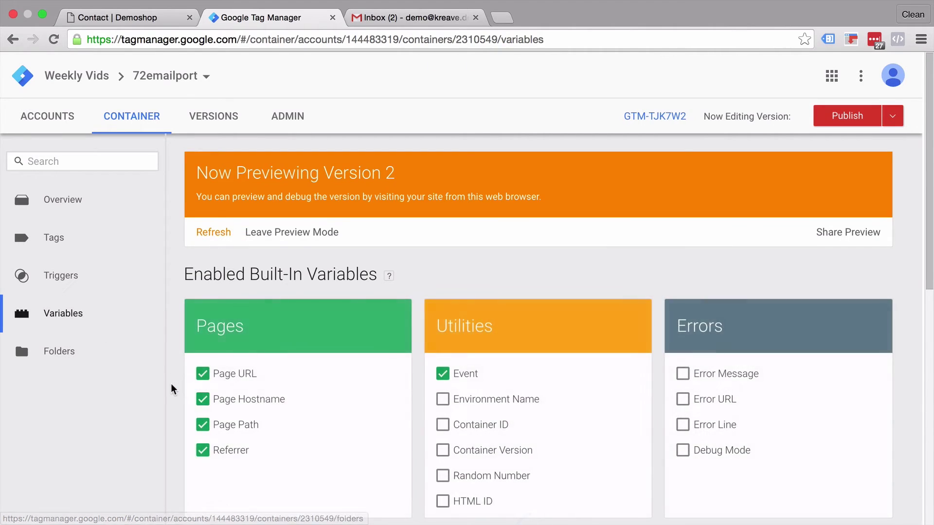
pyautogui.scroll(-6, 171, 389)
pyautogui.click(235, 454)
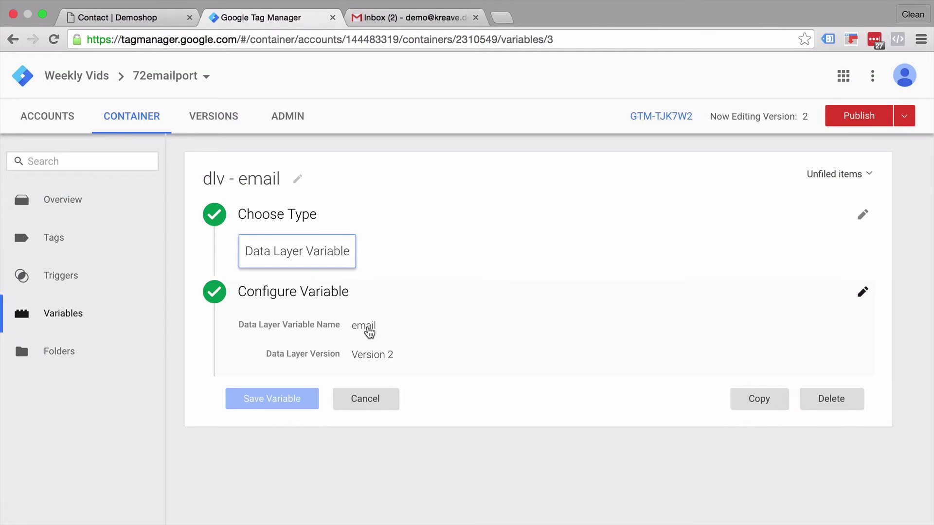
pyautogui.click(55, 239)
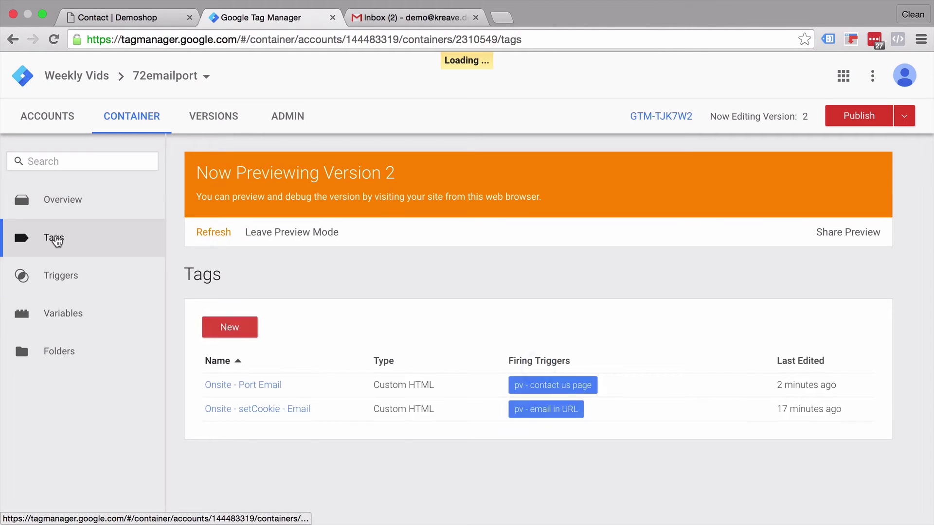
pyautogui.click(259, 386)
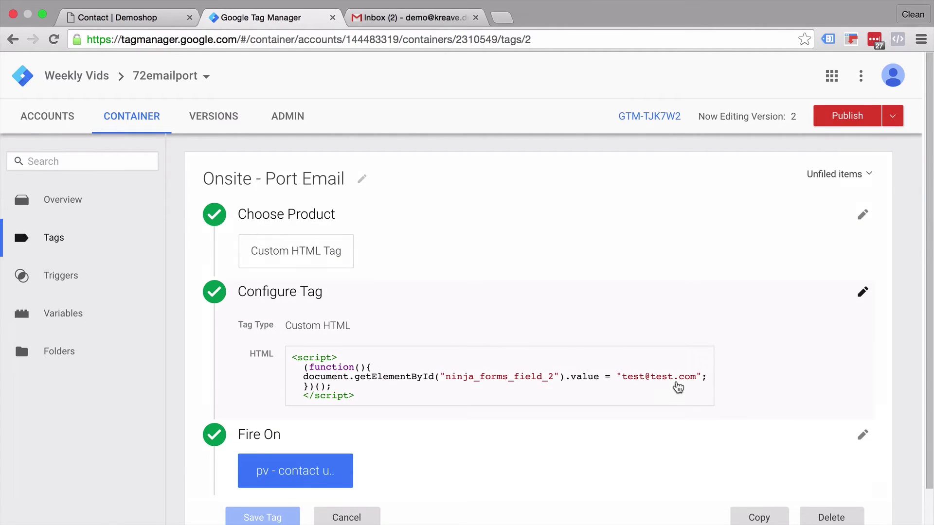
pyautogui.click(678, 387)
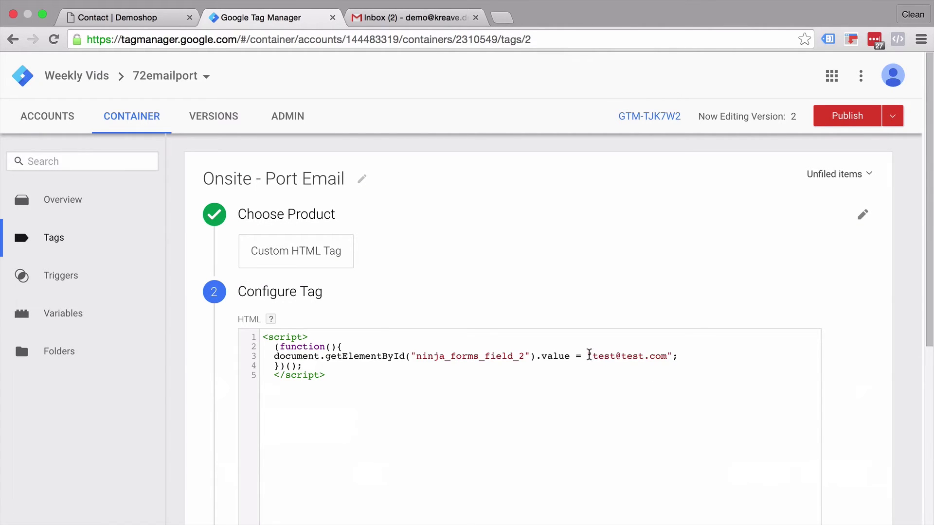
pyautogui.moveTo(592, 355); pyautogui.dragTo(664, 358)
pyautogui.write('{{')
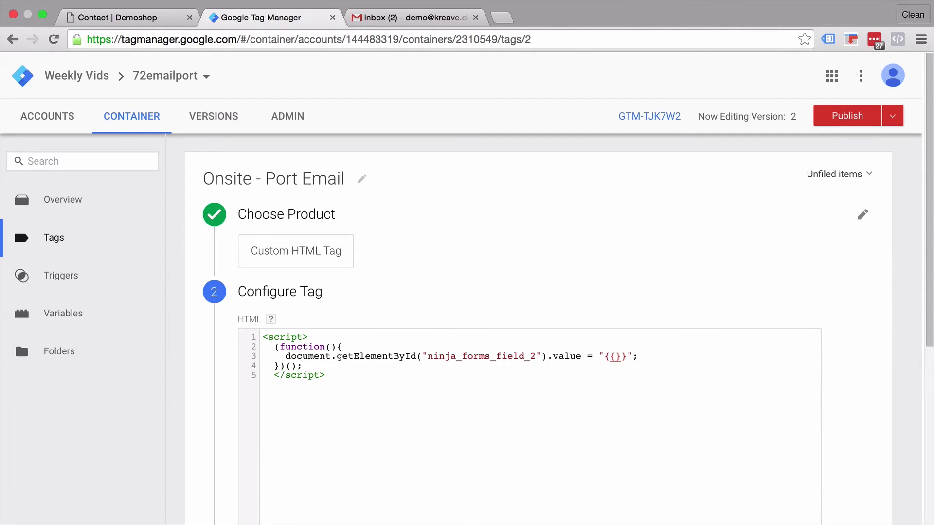
pyautogui.write('dlv - email')
pyautogui.scroll(-6, 186, 382)
pyautogui.click(256, 487)
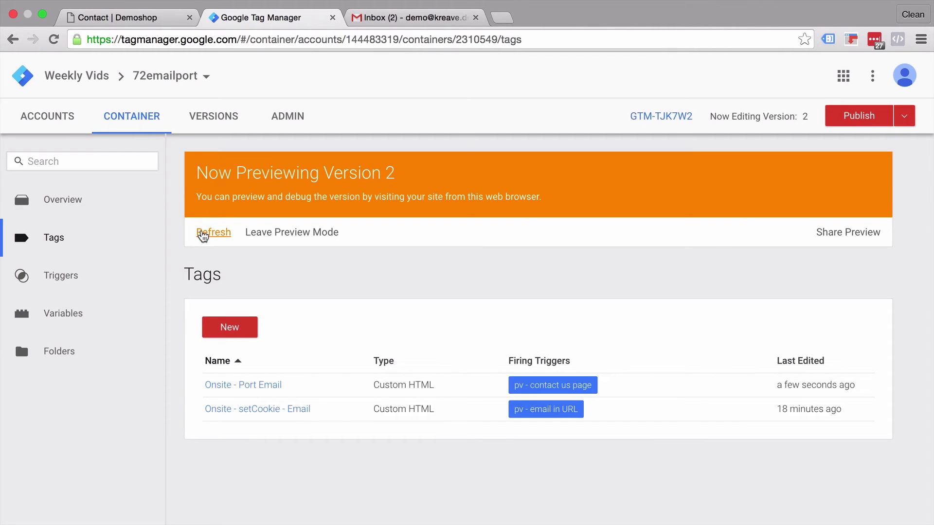
pyautogui.click(200, 237)
pyautogui.click(148, 18)
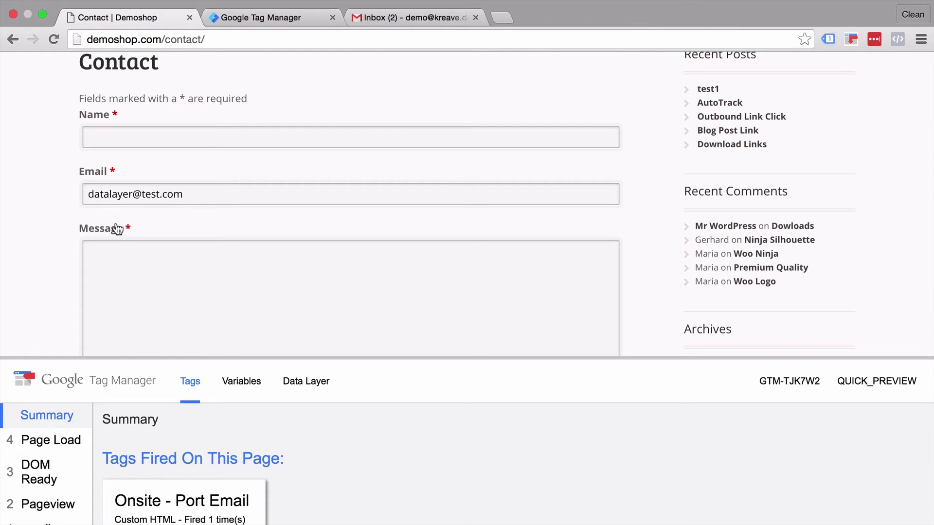
pyautogui.scroll(5, 57, 284)
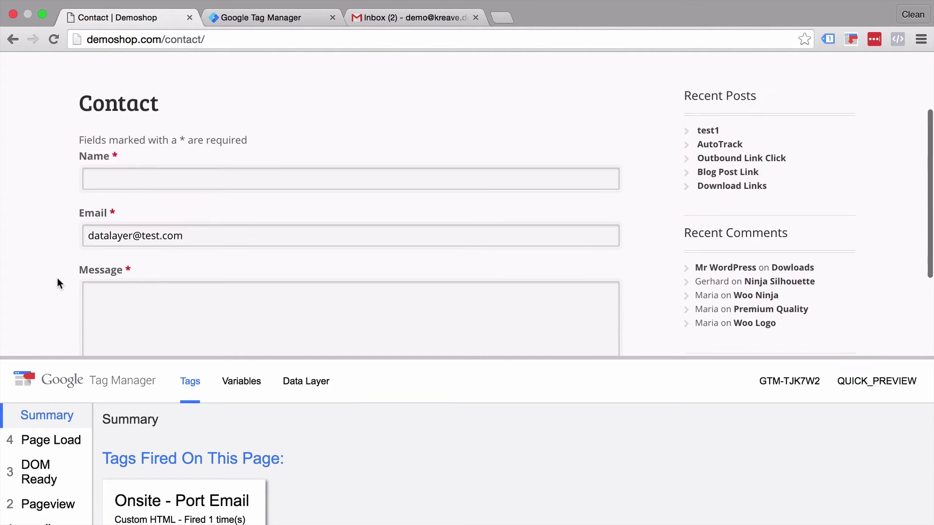
pyautogui.scroll(-1, 57, 284)
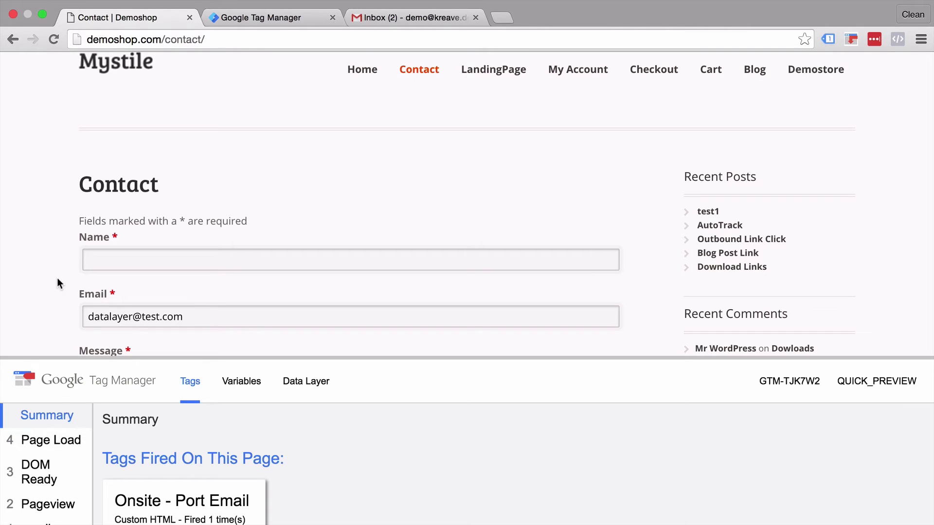
# Open the 'Ask me a question' email in Gmail and follow its 'Click here' link
pyautogui.click(408, 18)
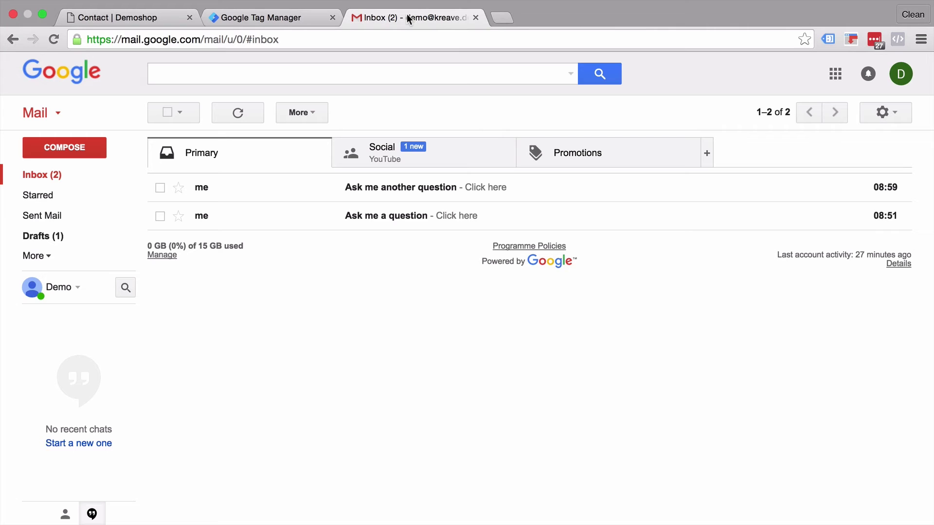
pyautogui.click(238, 220)
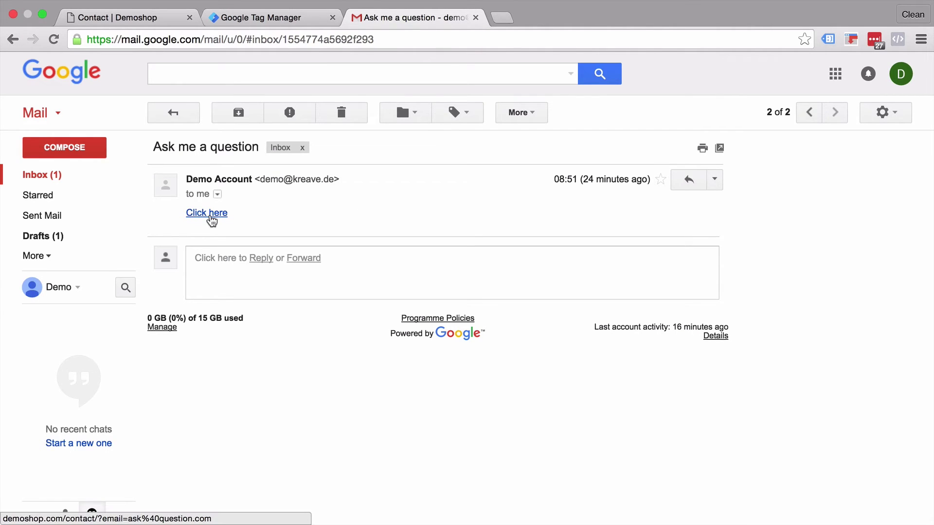
pyautogui.click(210, 214)
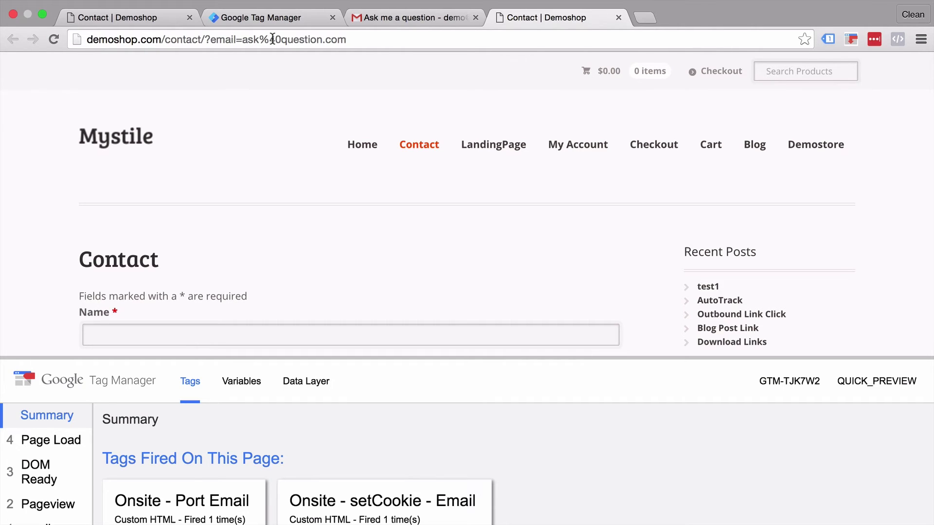
# Open the url - email query variable's settings in the container's Variables
pyautogui.click(243, 19)
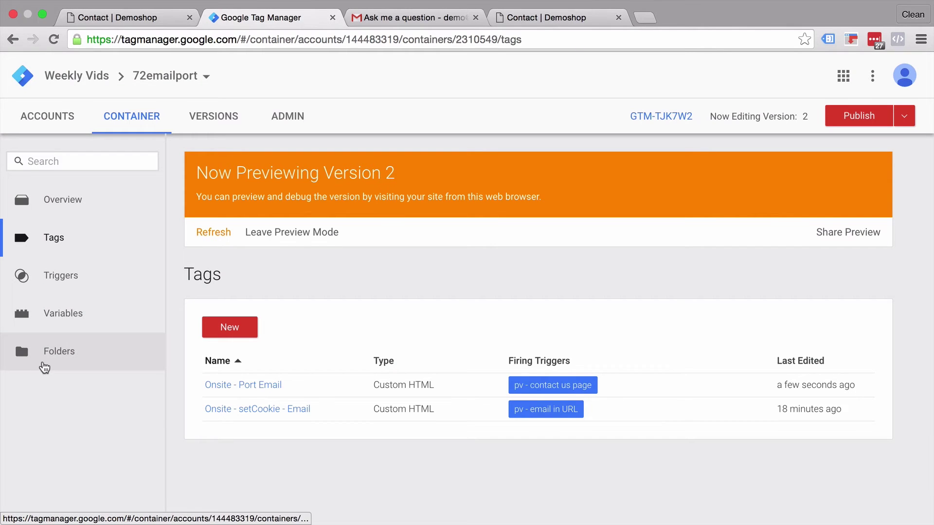
pyautogui.click(66, 316)
pyautogui.scroll(-10, 170, 324)
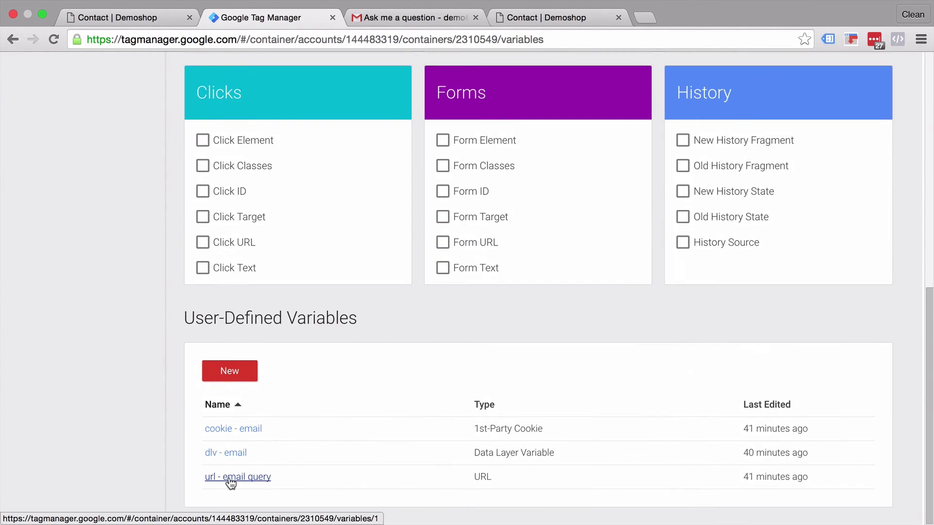
pyautogui.click(228, 477)
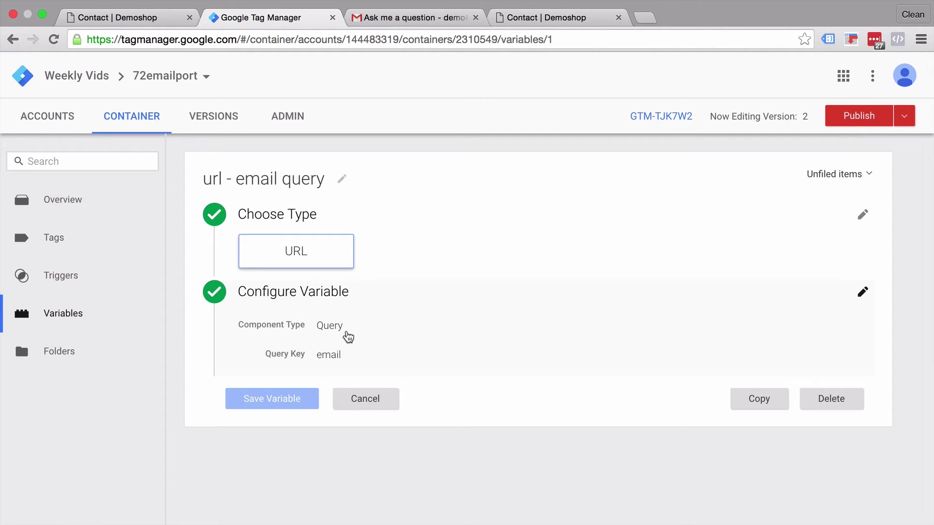
# Check the url - email query value under the Pageview event for the email-link contact page
pyautogui.click(116, 17)
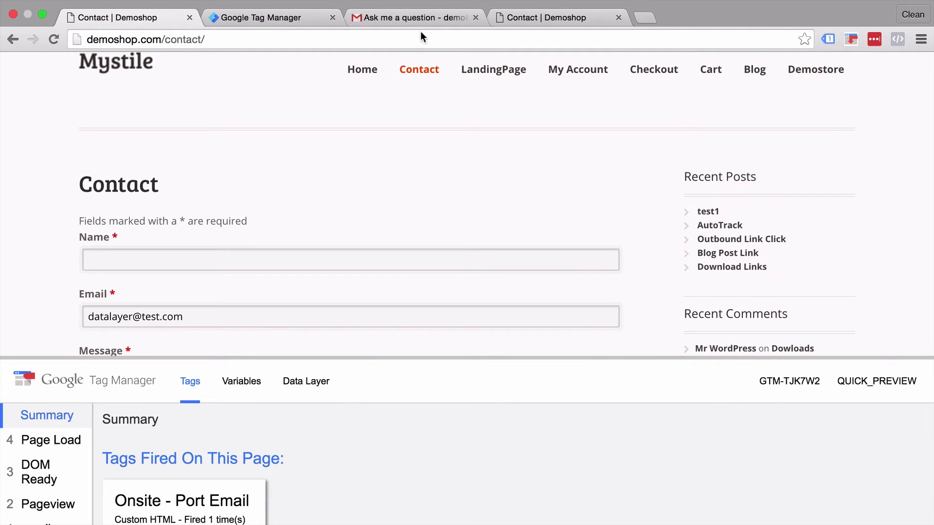
pyautogui.click(524, 22)
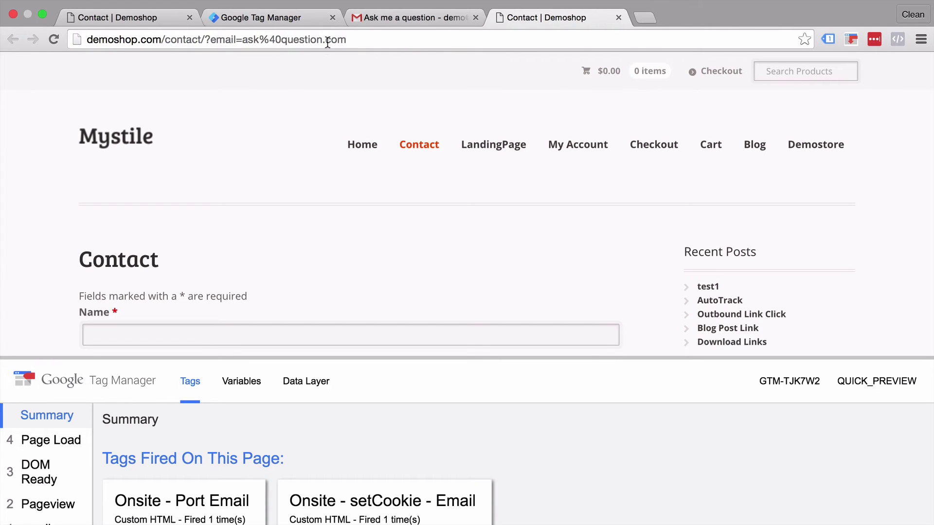
pyautogui.click(53, 501)
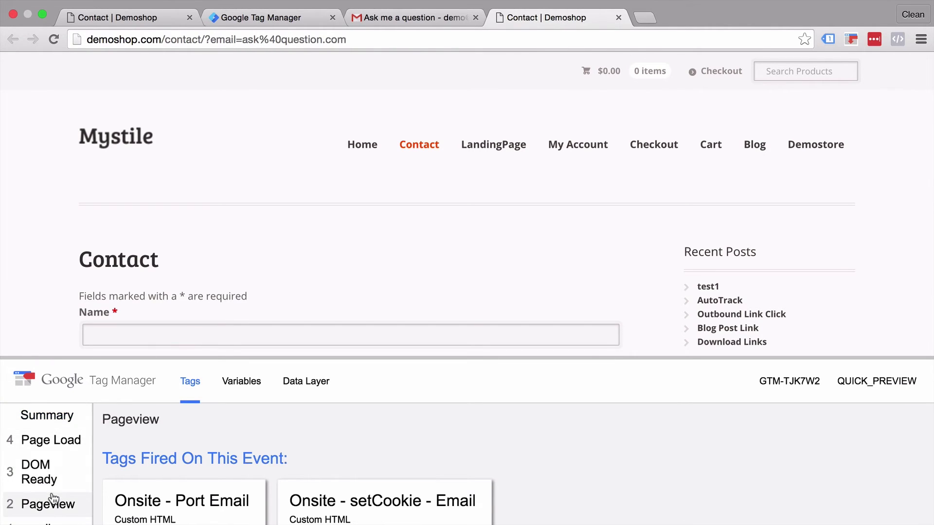
pyautogui.click(242, 384)
pyautogui.scroll(-5, 209, 452)
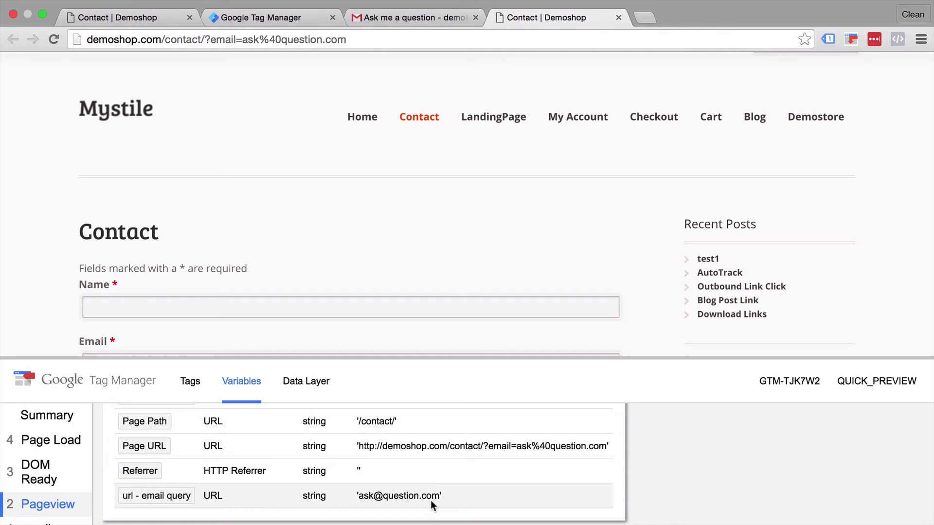
pyautogui.click(127, 18)
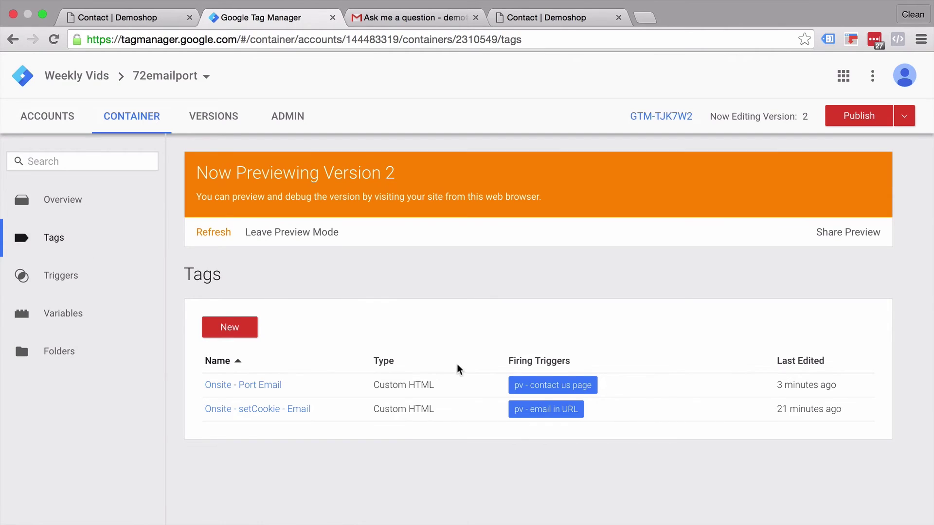
# Change the Onsite - Port Email script's dlv - email reference to {{url - email query}}
pyautogui.click(216, 384)
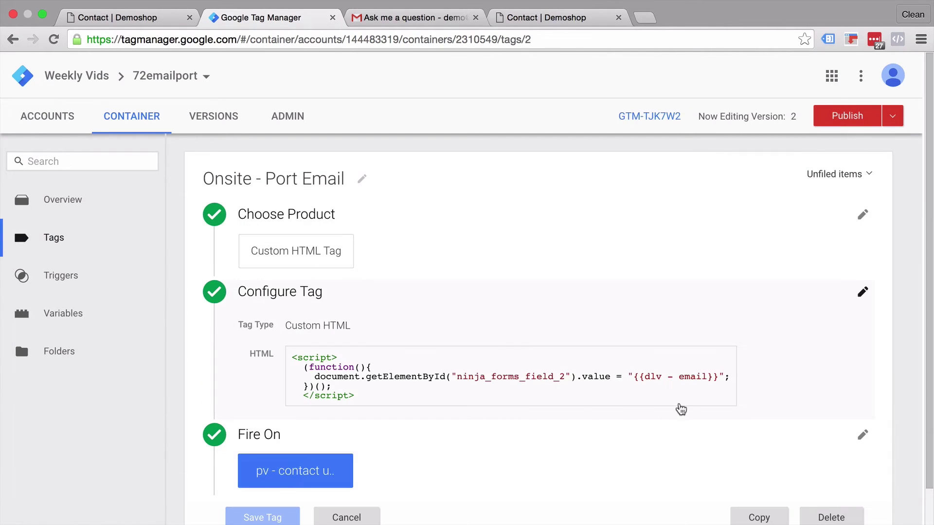
pyautogui.click(683, 394)
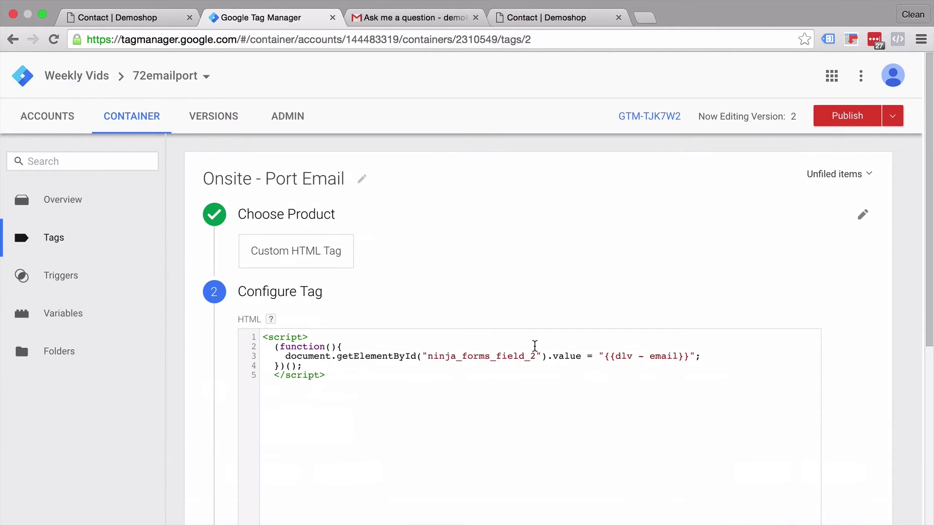
pyautogui.doubleClick(620, 356)
pyautogui.write('url - email query')
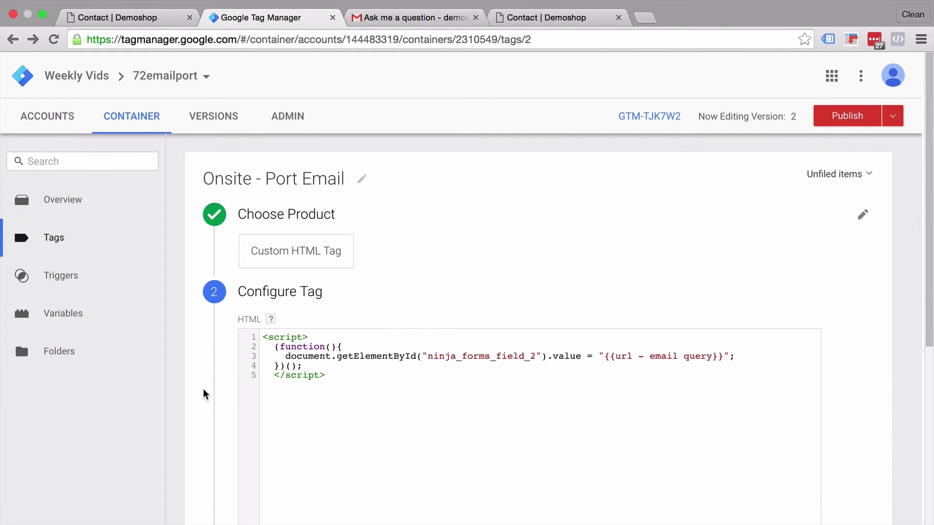
# Open the tag's pv - contact us page firing trigger for editing
pyautogui.scroll(-5, 205, 394)
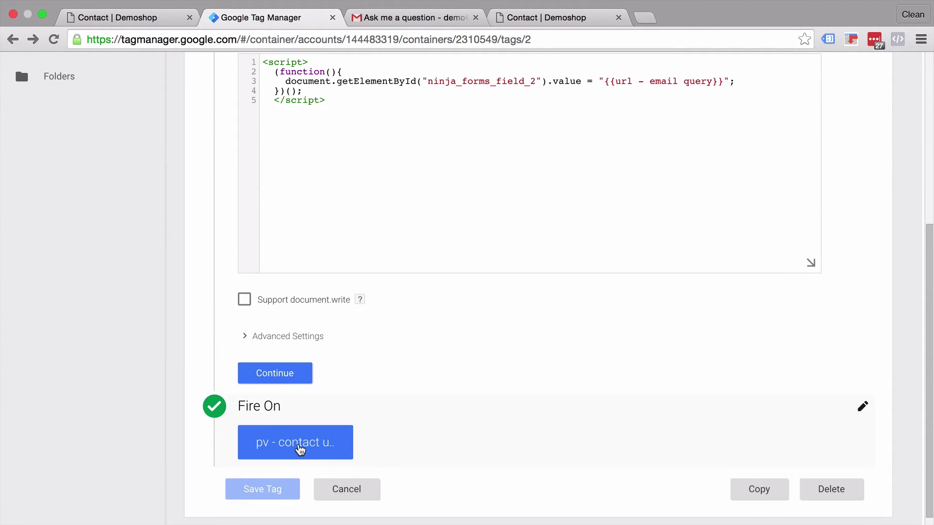
pyautogui.click(300, 450)
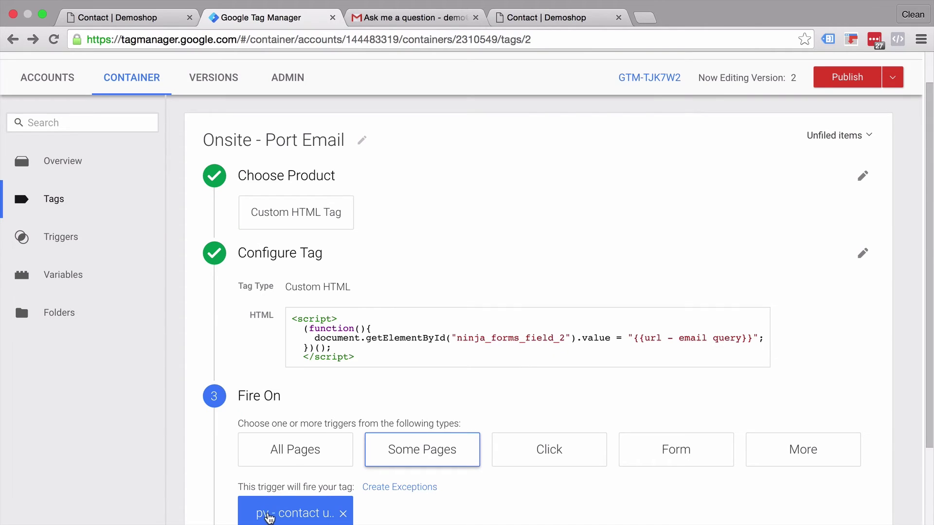
pyautogui.click(269, 516)
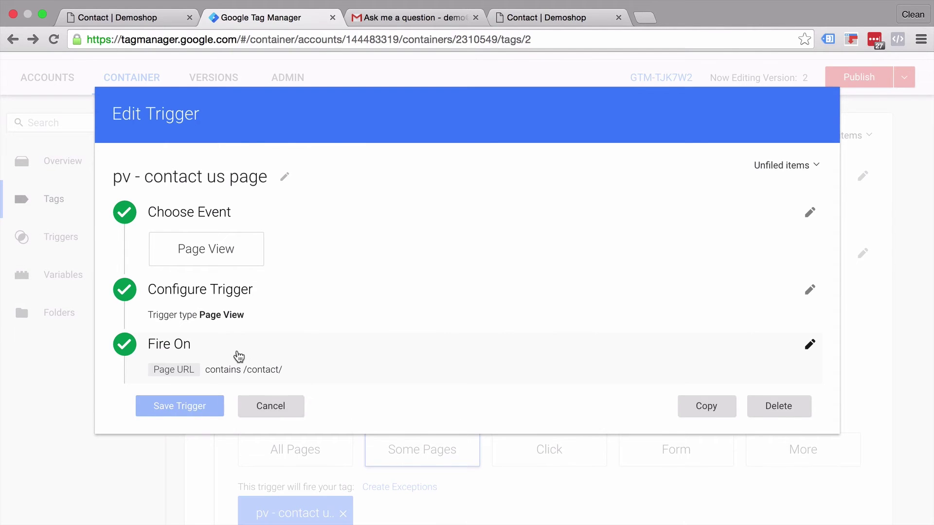
# Add a second trigger condition: url - email query does not equal 'undefined'
pyautogui.click(238, 357)
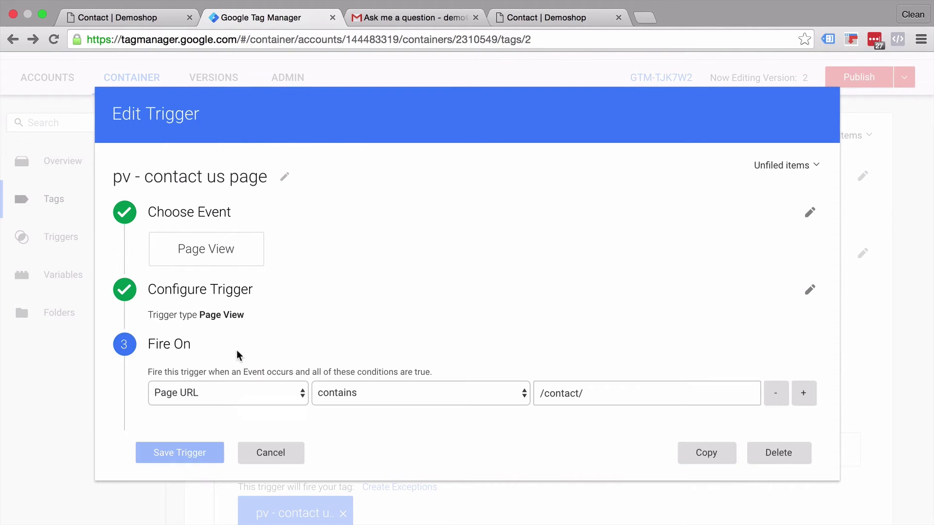
pyautogui.click(810, 400)
pyautogui.click(197, 422)
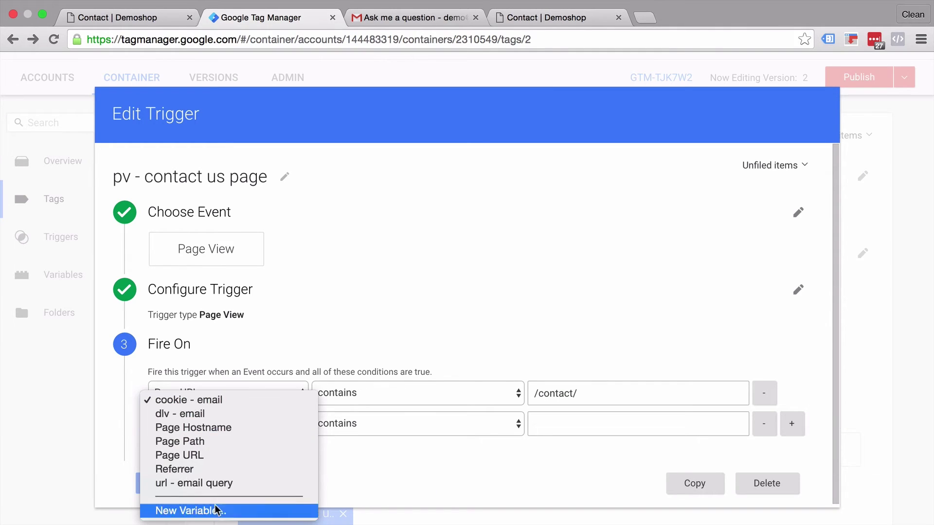
pyautogui.press('Escape')
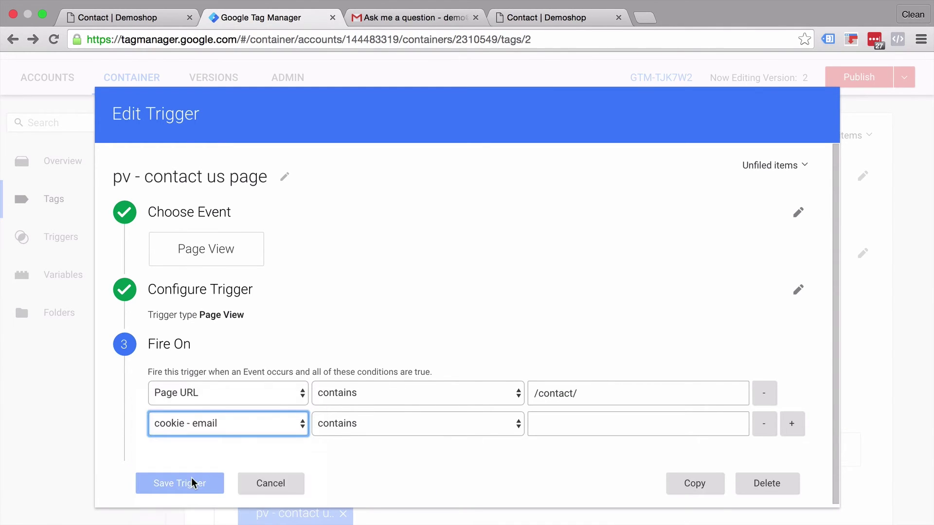
pyautogui.click(192, 483)
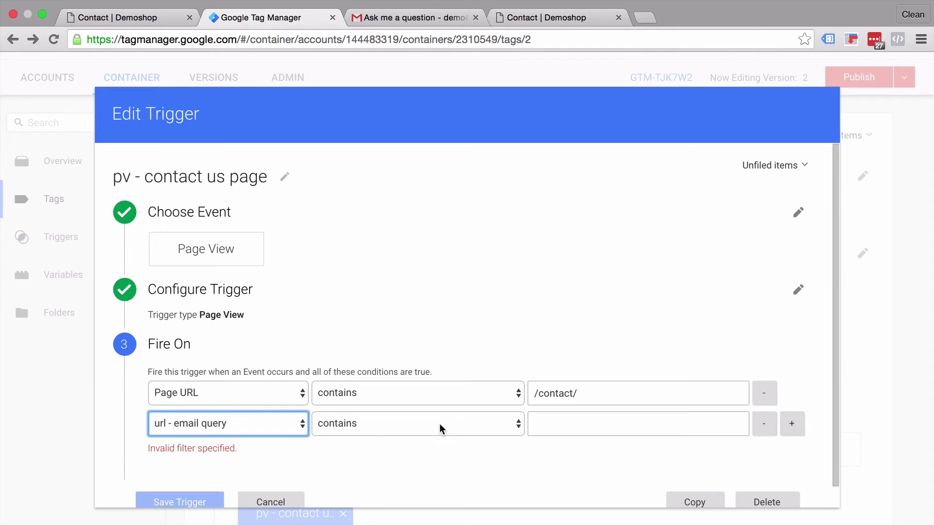
pyautogui.click(439, 424)
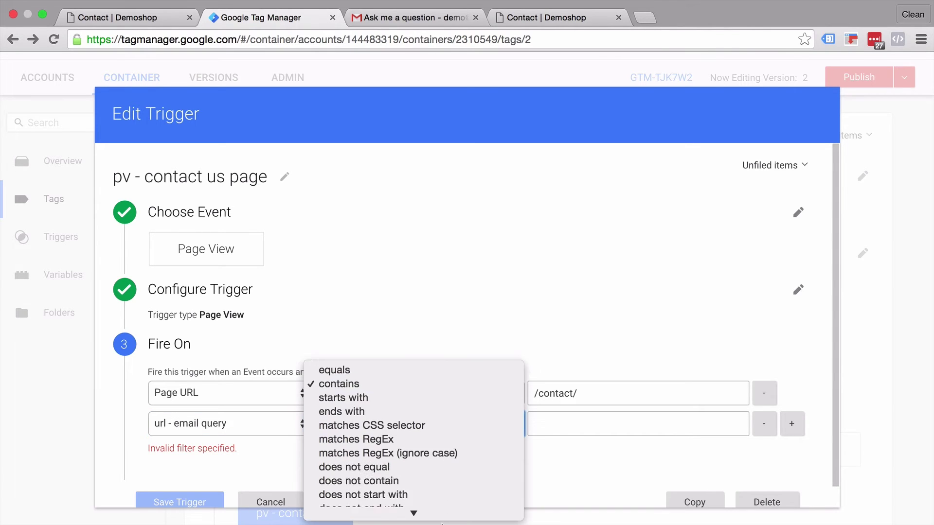
pyautogui.click(429, 373)
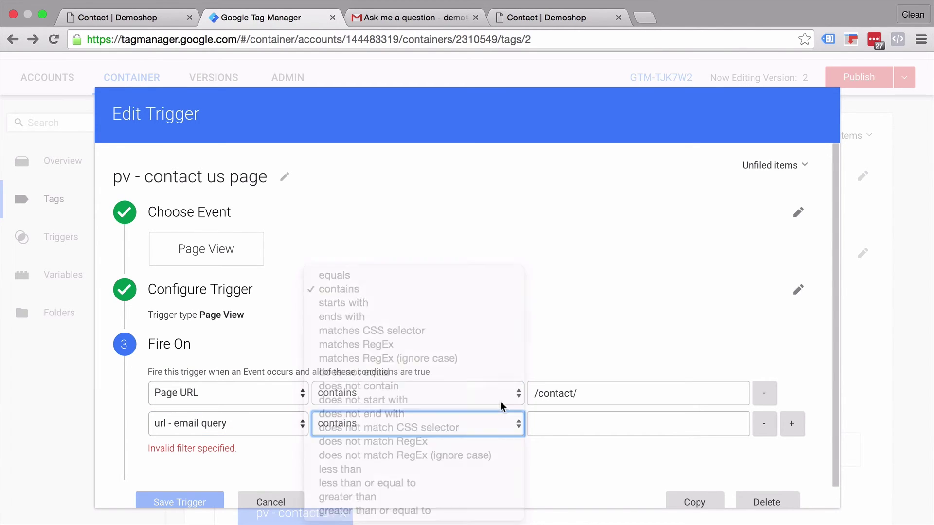
pyautogui.click(548, 421)
pyautogui.write('un')
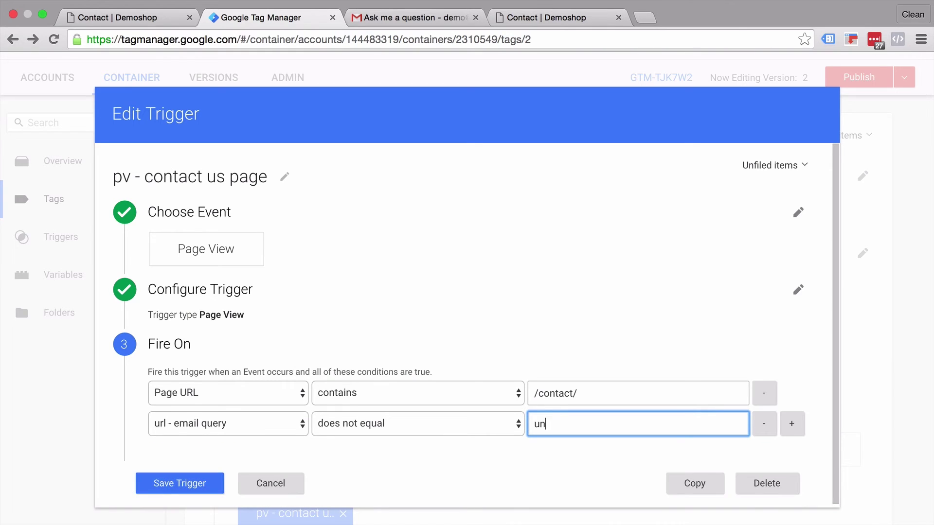
pyautogui.write('defined')
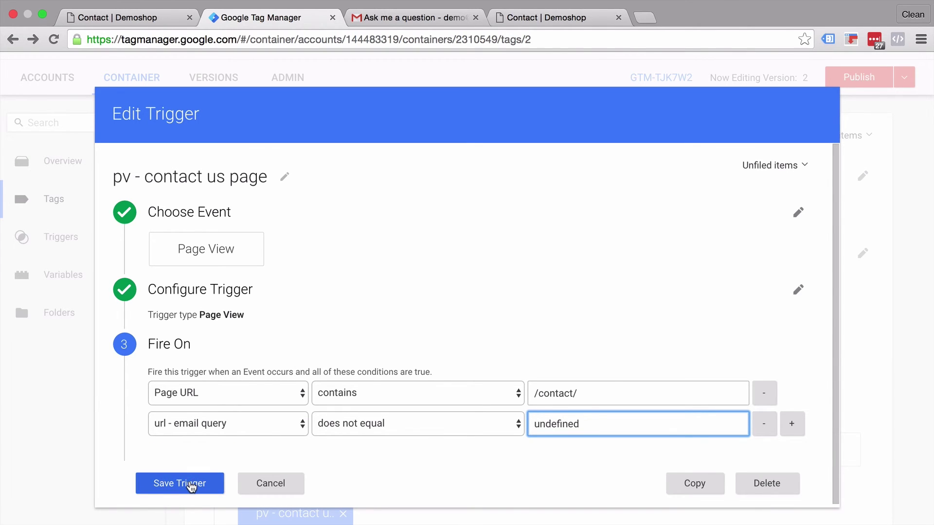
# Save the contact-page trigger and the Onsite - Port Email tag
pyautogui.click(196, 483)
pyautogui.scroll(-2, 206, 421)
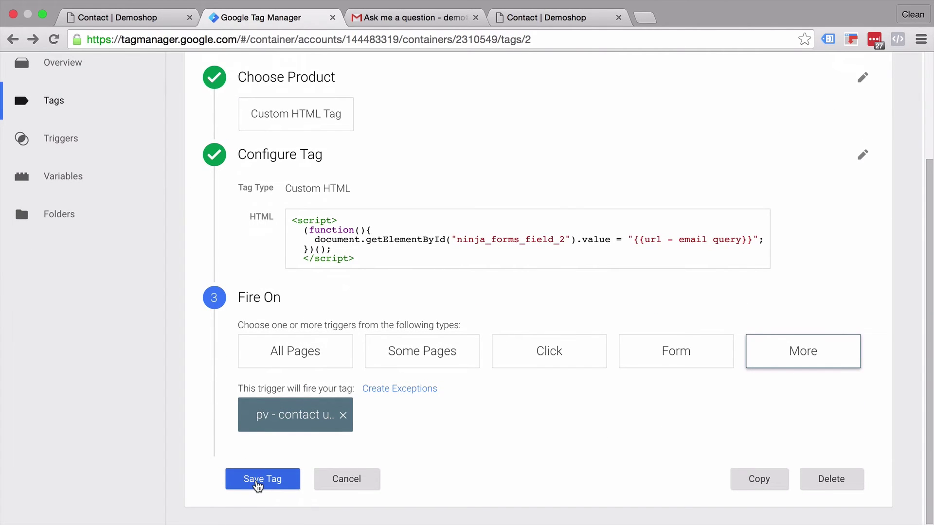
pyautogui.click(256, 482)
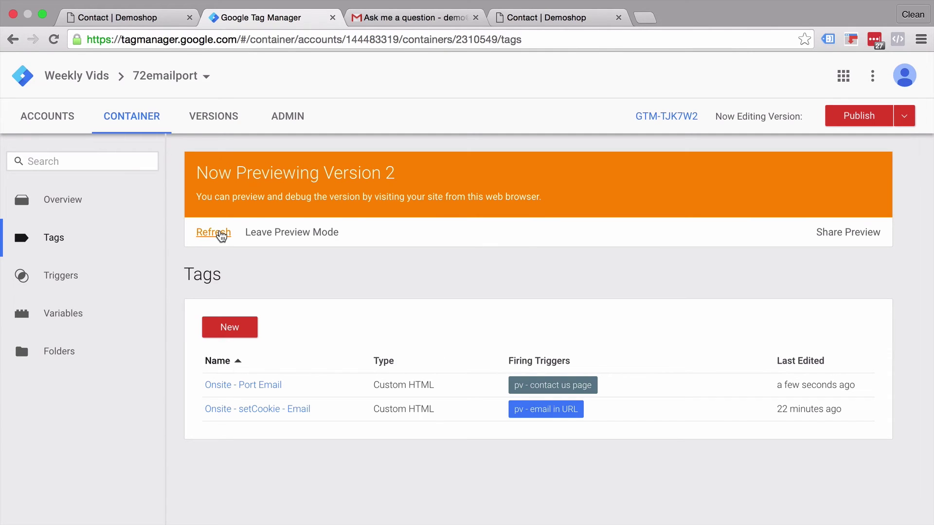
# Refresh the preview and reload the contact page to test the Email prefill from the URL
pyautogui.click(221, 236)
pyautogui.click(542, 20)
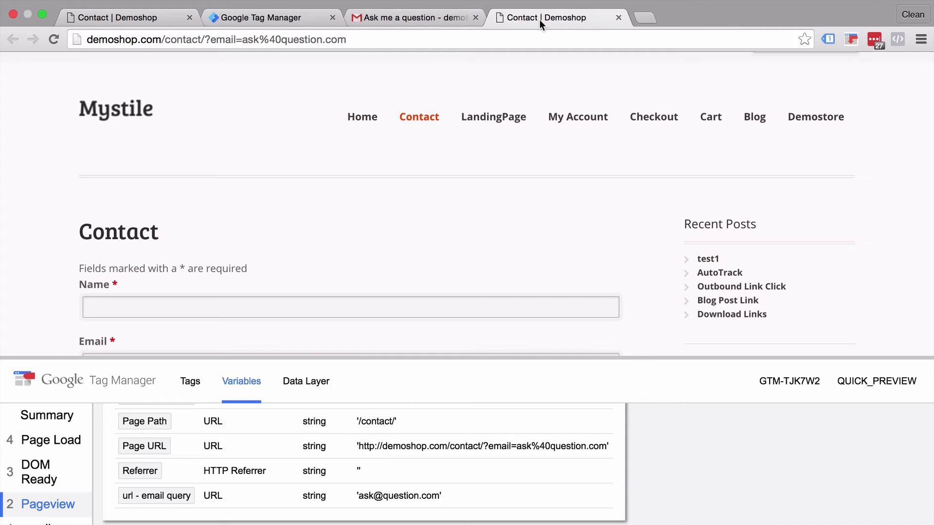
pyautogui.click(54, 38)
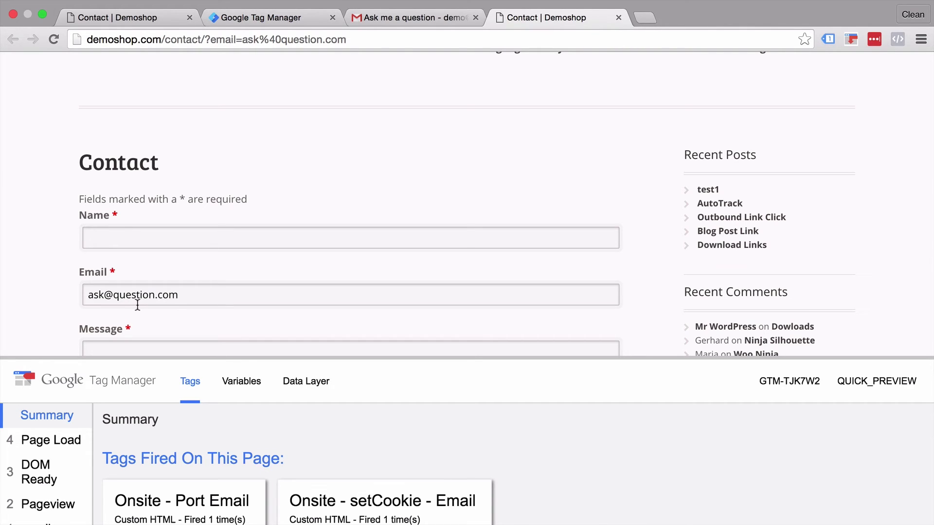
# Reload the contact page without the ?email= query and confirm the Email field is empty
pyautogui.moveTo(212, 39); pyautogui.dragTo(436, 86)
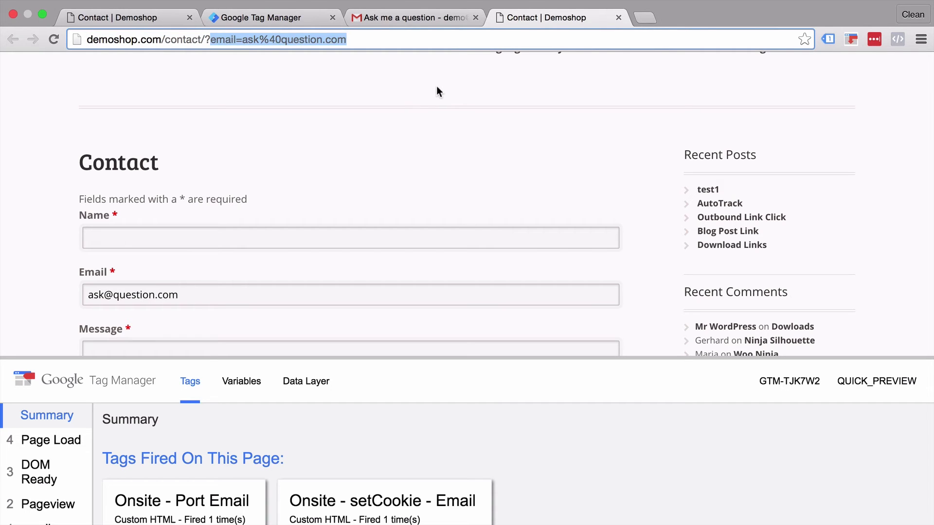
pyautogui.press('BackSpace')
pyautogui.press('Return')
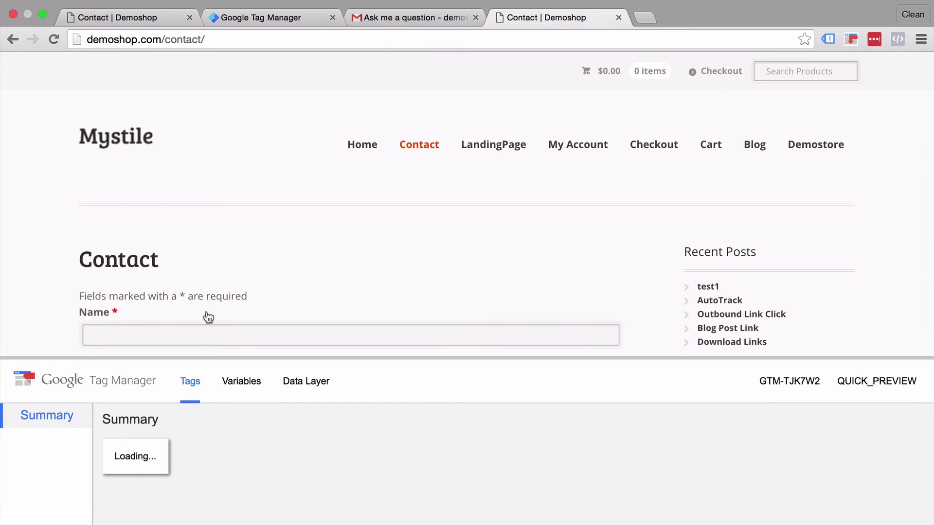
pyautogui.scroll(-2, 203, 291)
pyautogui.scroll(-2, 203, 290)
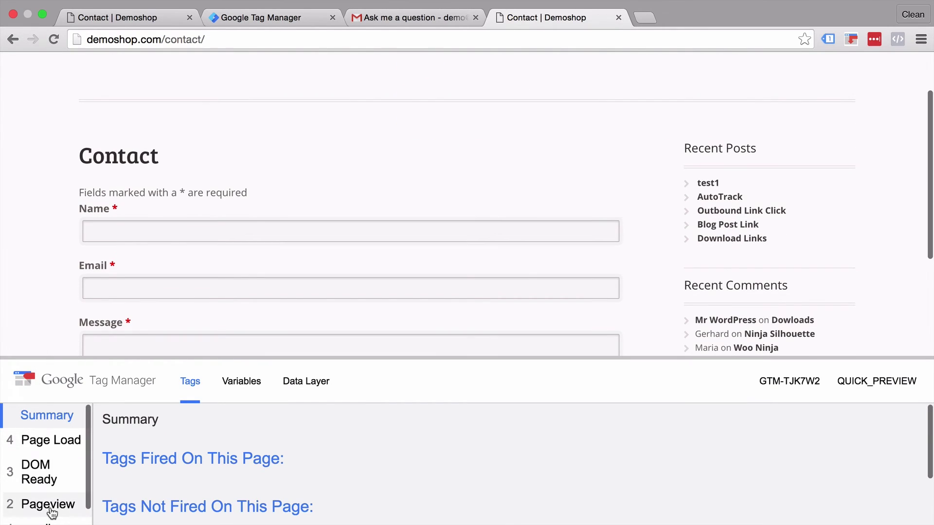
pyautogui.scroll(-2, 50, 506)
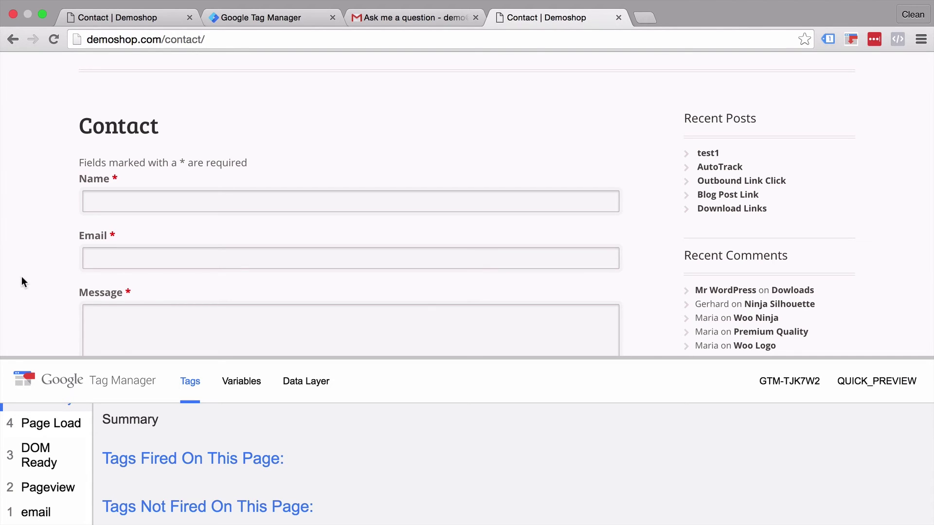
pyautogui.scroll(3, 22, 276)
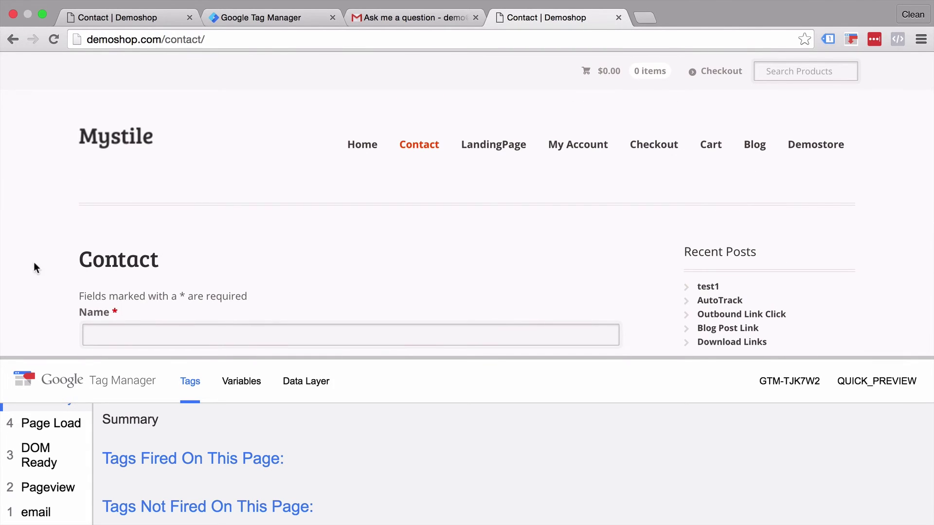
pyautogui.click(390, 19)
# Open the 'Ask me another question' email and follow its link to the Demoshop home page
pyautogui.click(56, 178)
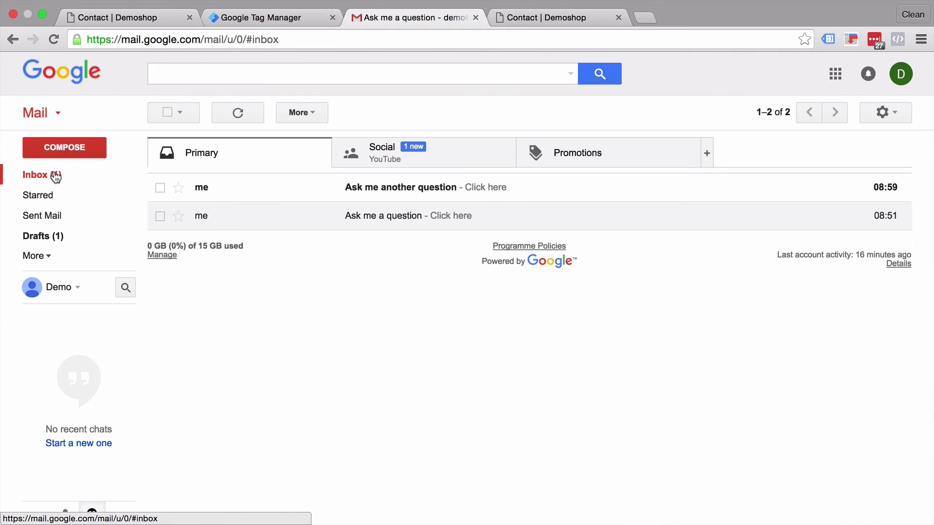
pyautogui.click(235, 197)
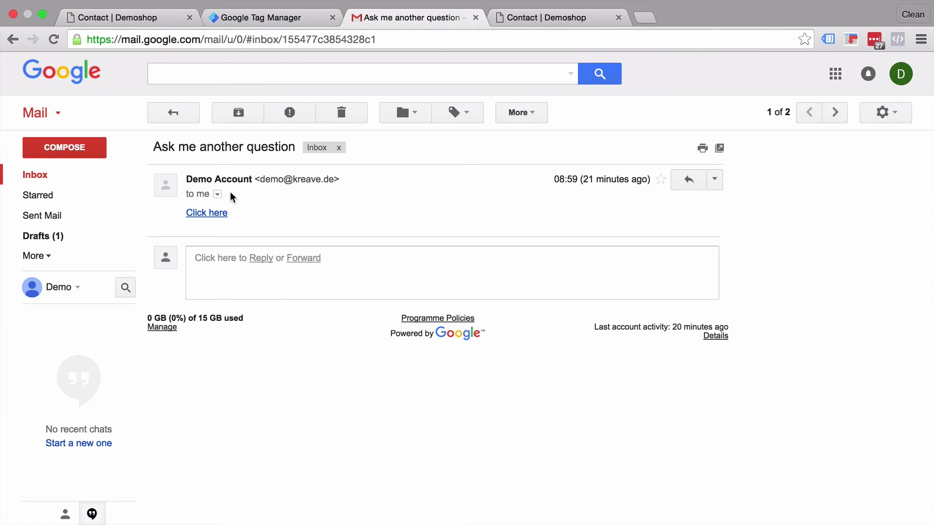
pyautogui.click(202, 212)
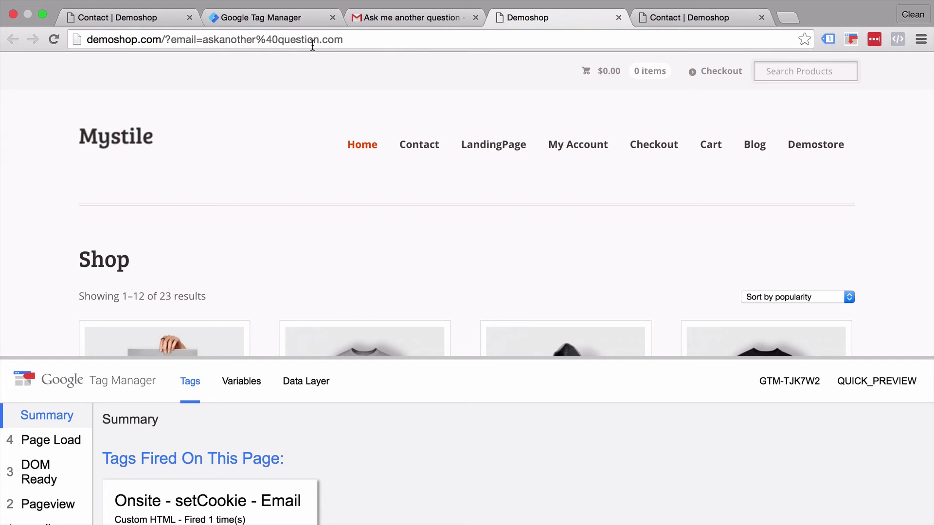
pyautogui.click(407, 153)
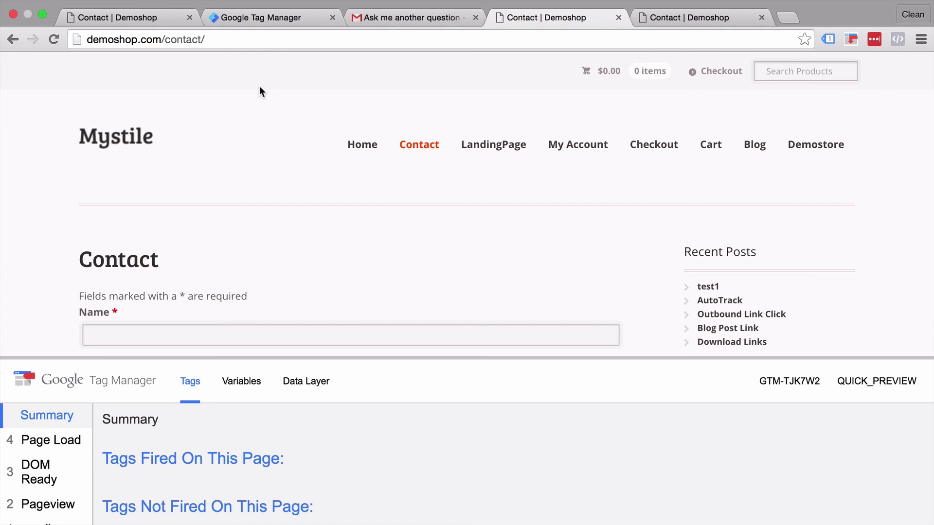
pyautogui.scroll(-3, 237, 141)
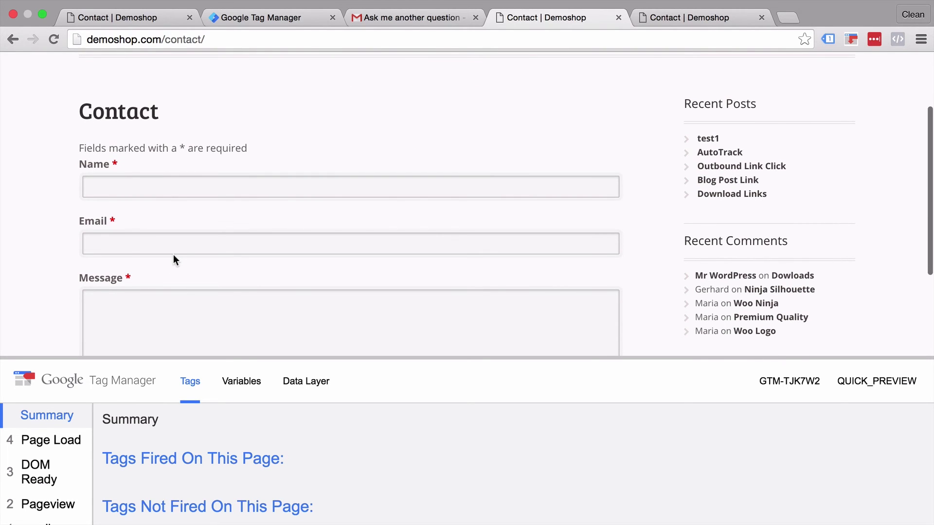
pyautogui.scroll(3, 173, 255)
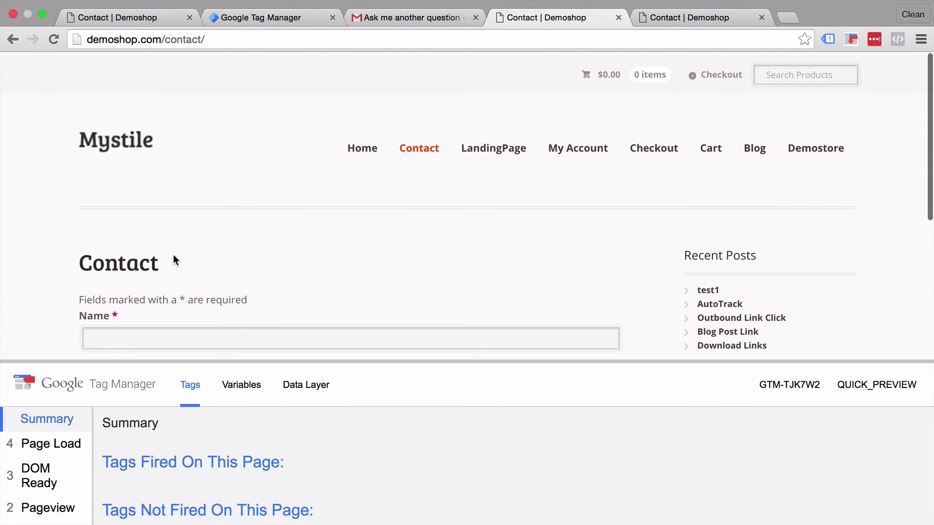
pyautogui.click(12, 40)
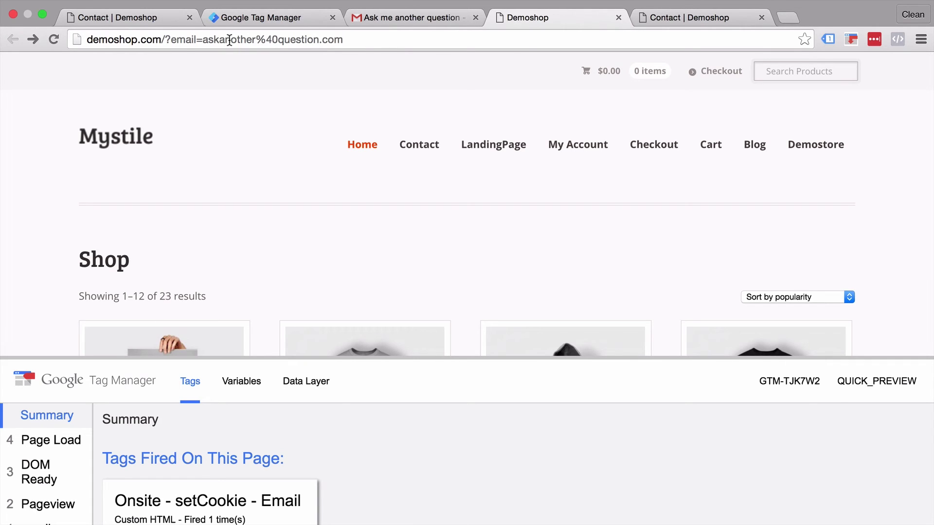
pyautogui.click(228, 17)
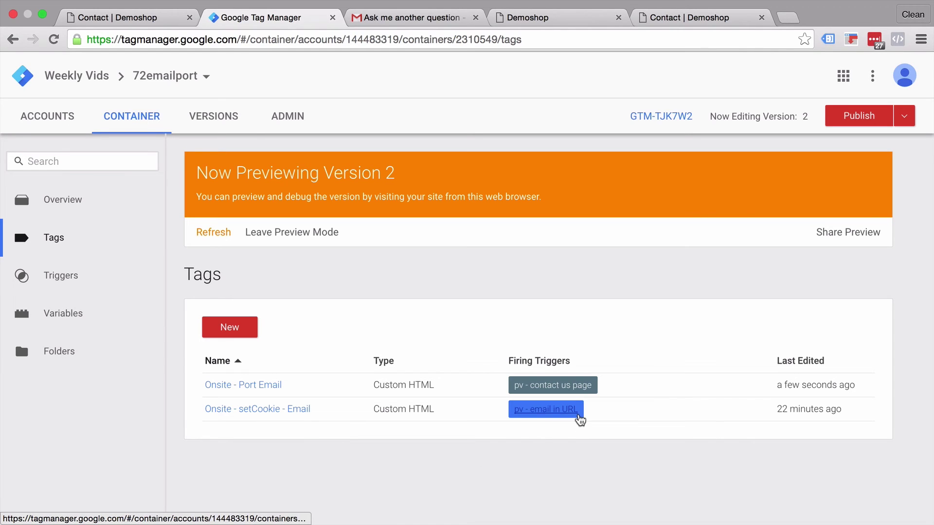
# Review the Onsite - setCookie - Email tag's cookie script and firing settings, then return to the first Contact tab
pyautogui.click(290, 410)
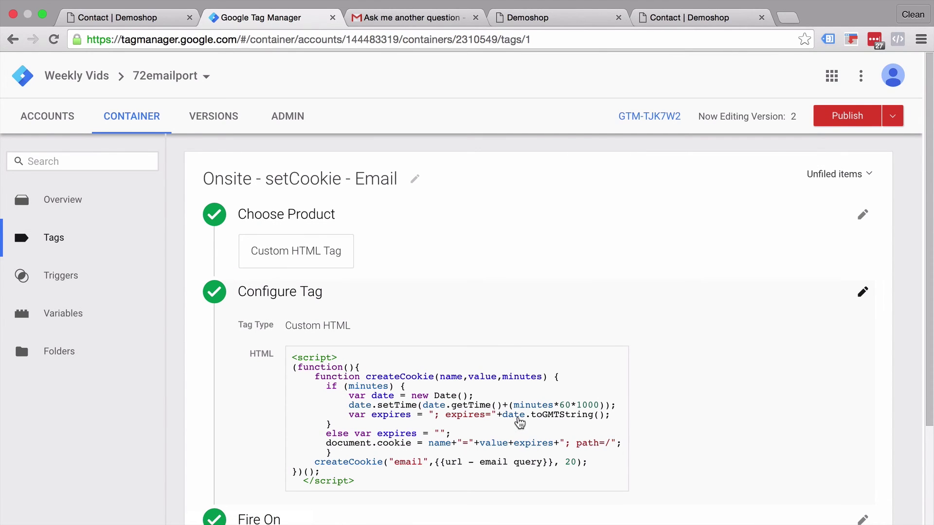
pyautogui.scroll(-3, 378, 415)
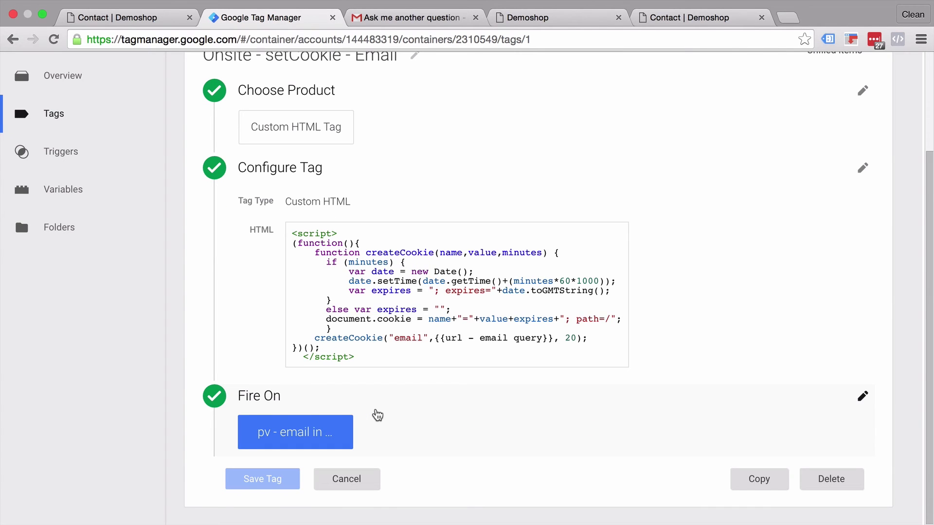
pyautogui.click(150, 18)
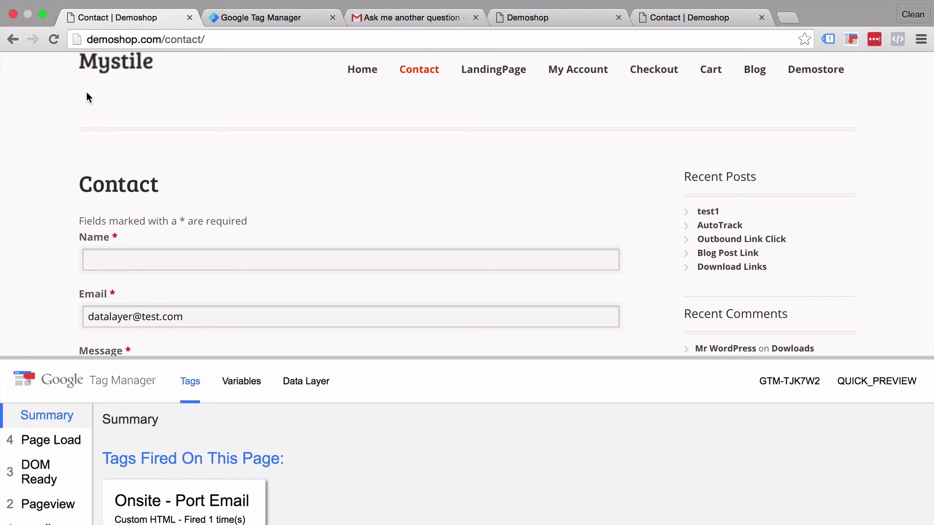
# On the shop page with the email query, view demoshop.com's cookies in DevTools Resources
pyautogui.scroll(2, 86, 91)
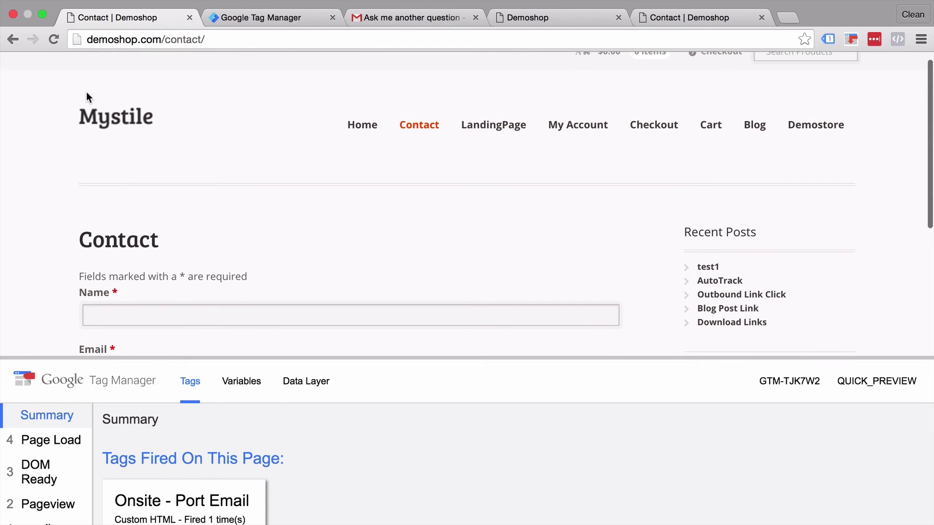
pyautogui.click(537, 21)
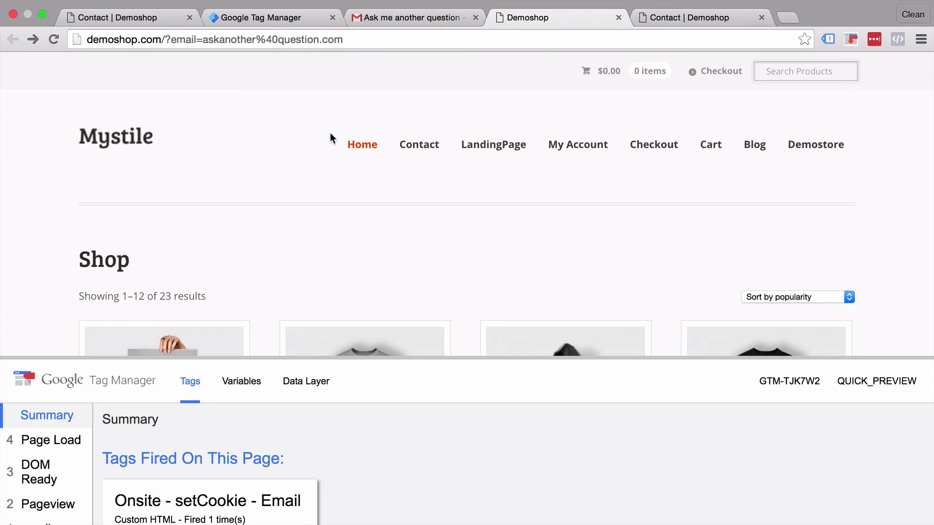
pyautogui.press('super+alt+j')
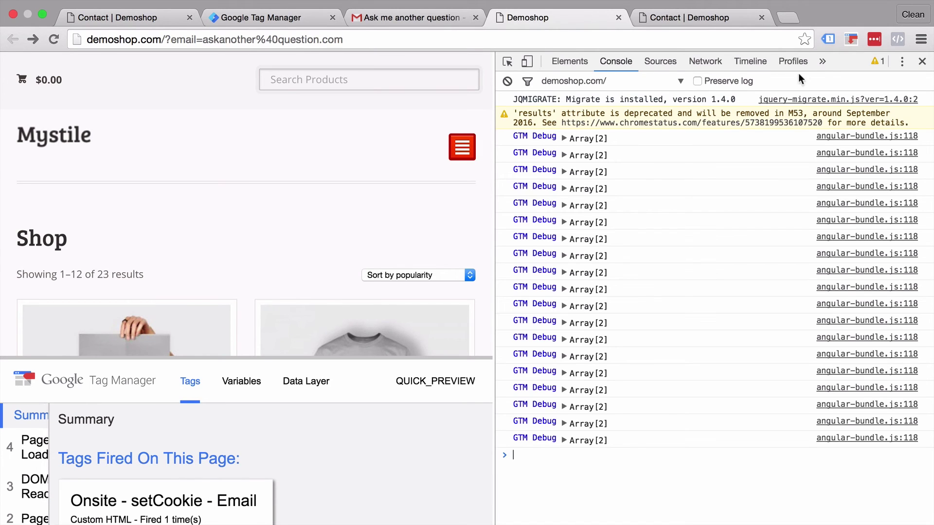
pyautogui.click(823, 61)
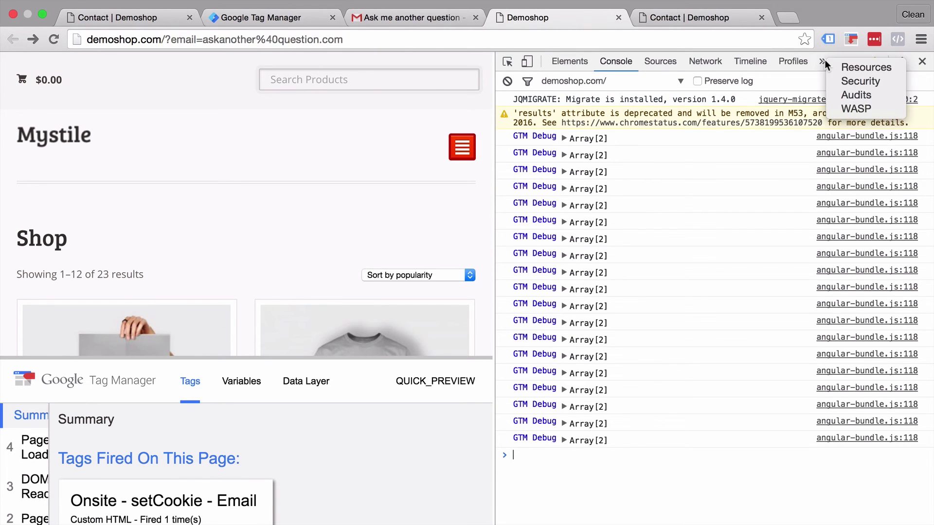
pyautogui.click(841, 71)
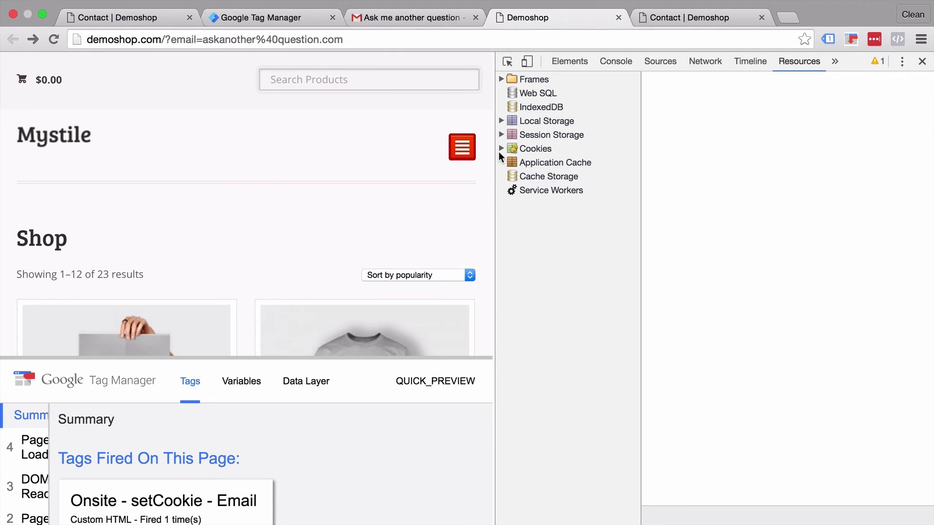
pyautogui.click(500, 151)
pyautogui.click(533, 162)
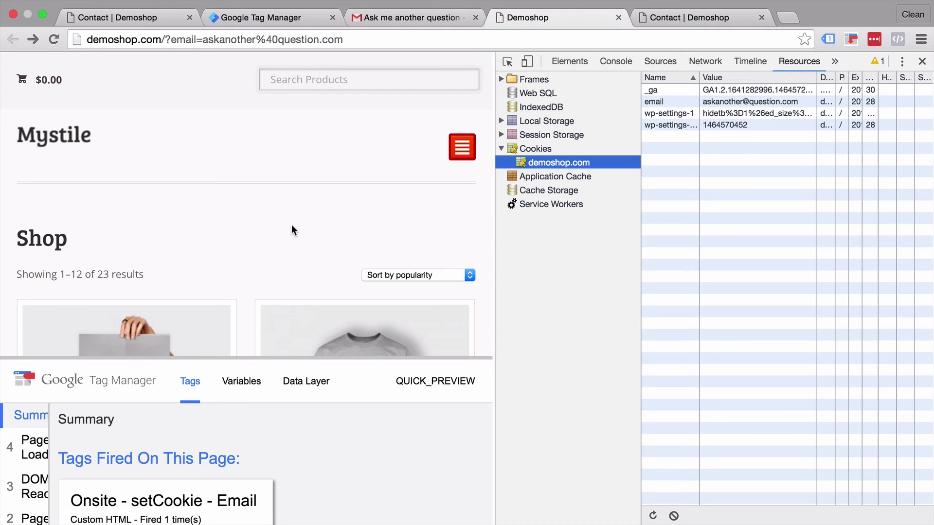
# Go to the Happy Ninja product and then the Contact page, confirming the email cookie persists
pyautogui.scroll(-5, 291, 228)
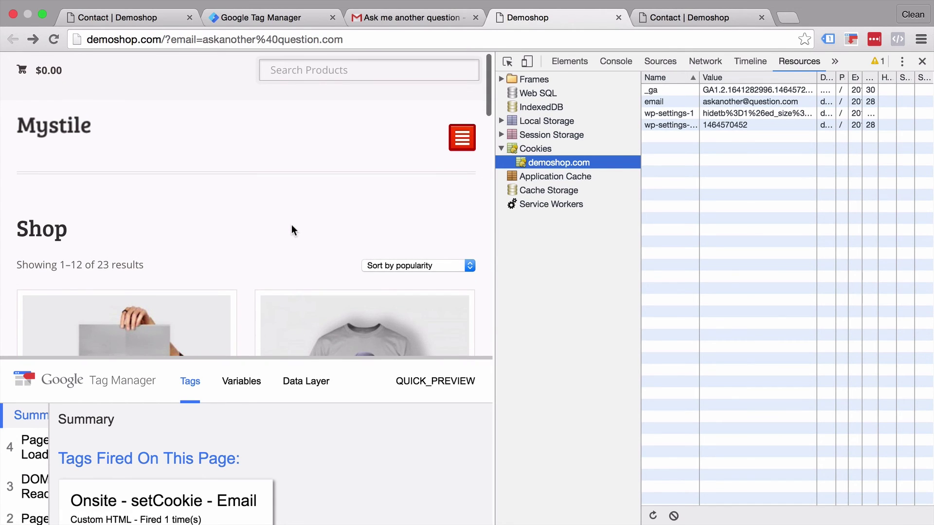
pyautogui.click(430, 241)
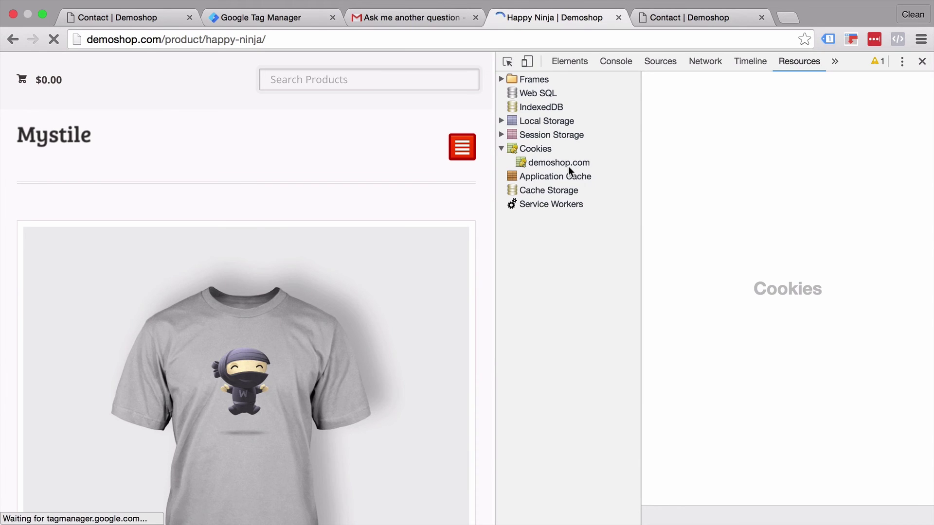
pyautogui.click(566, 163)
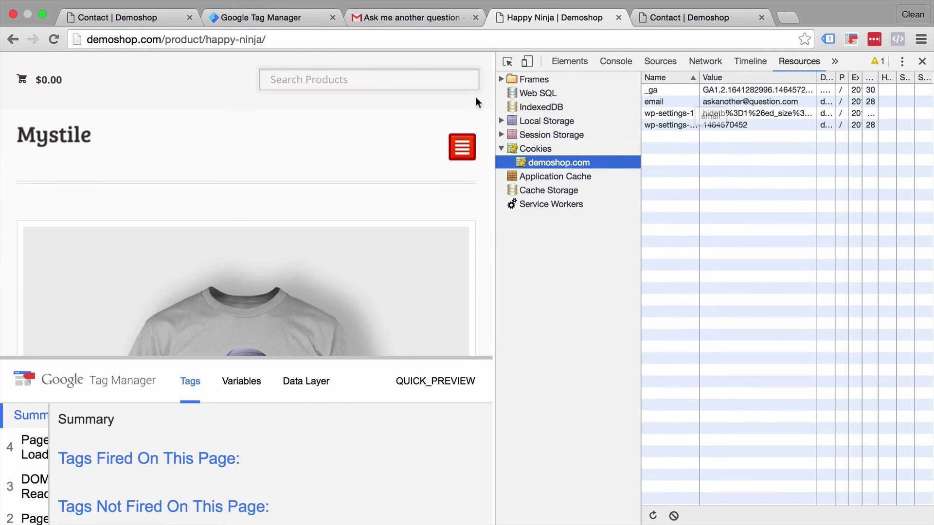
pyautogui.click(452, 152)
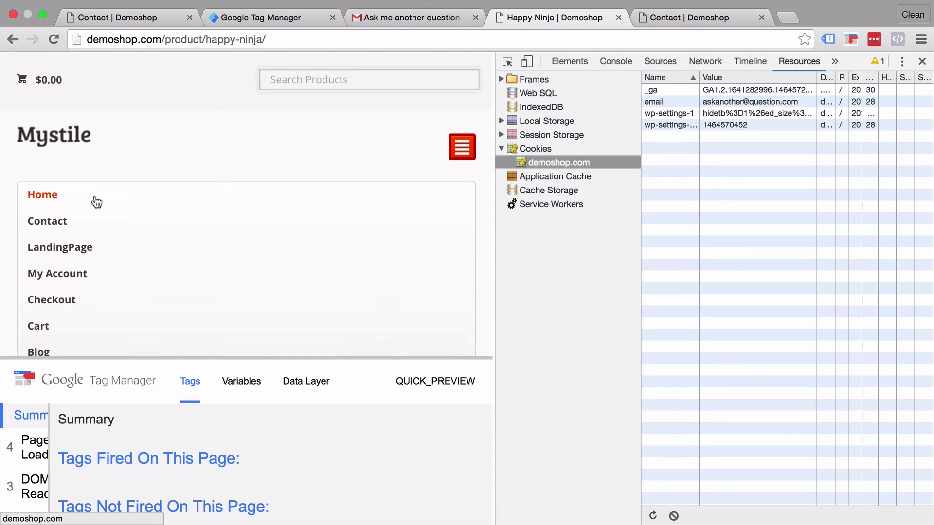
pyautogui.click(57, 222)
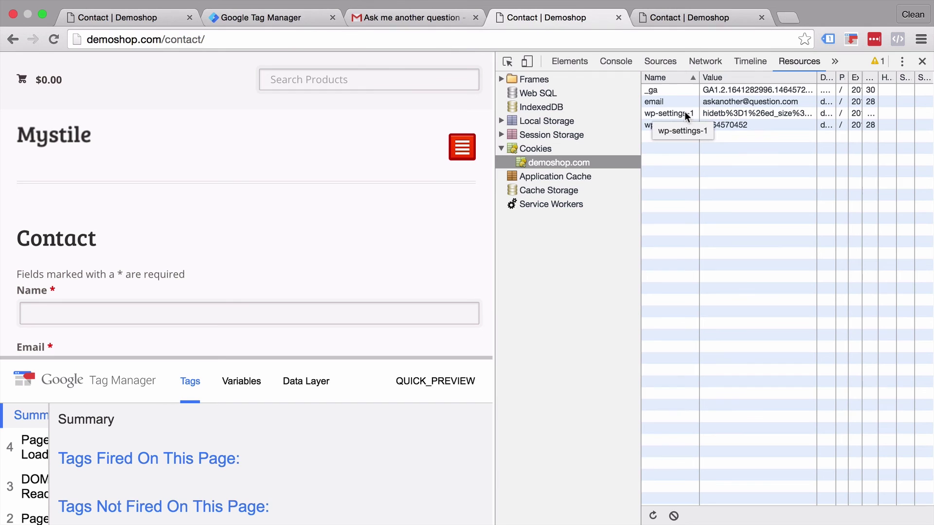
pyautogui.scroll(-1, 191, 224)
pyautogui.scroll(-5, 191, 231)
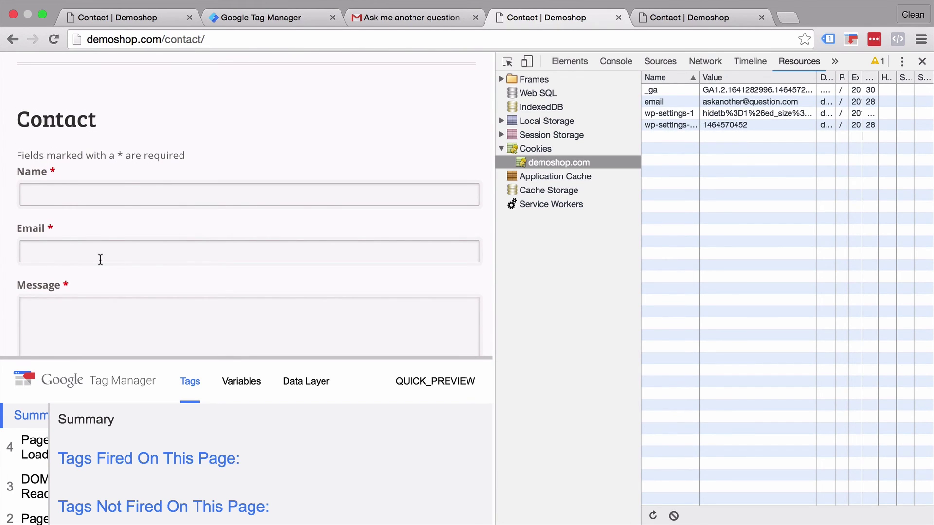
# Review the cookie - email variable, which reads the 1st-party cookie named email
pyautogui.click(257, 15)
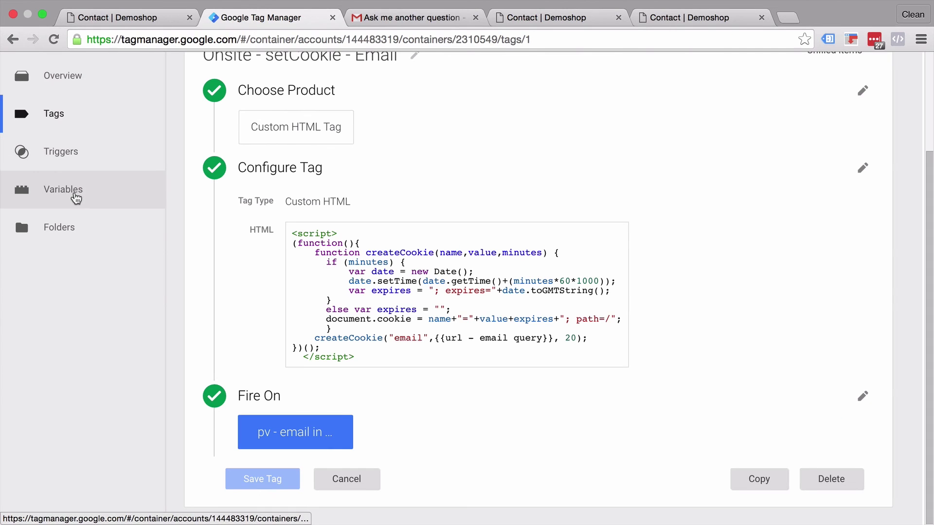
pyautogui.click(76, 197)
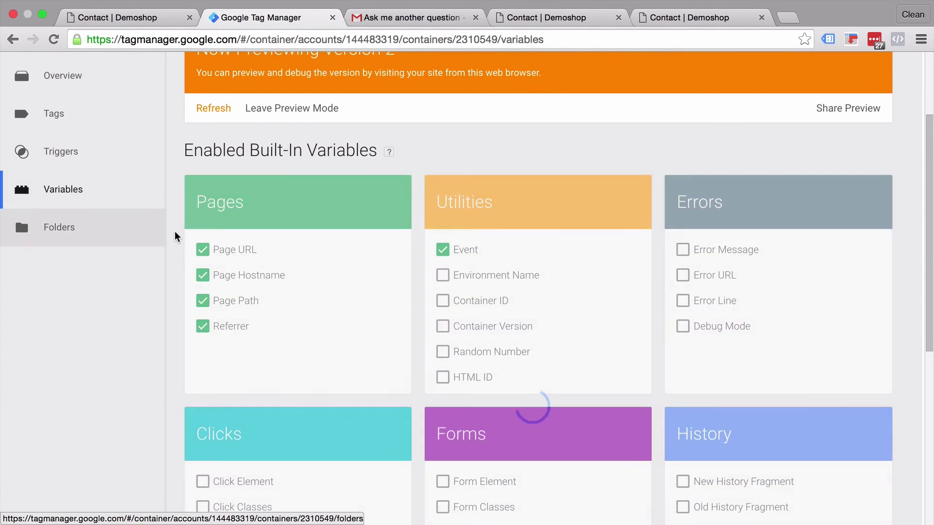
pyautogui.scroll(-7, 174, 232)
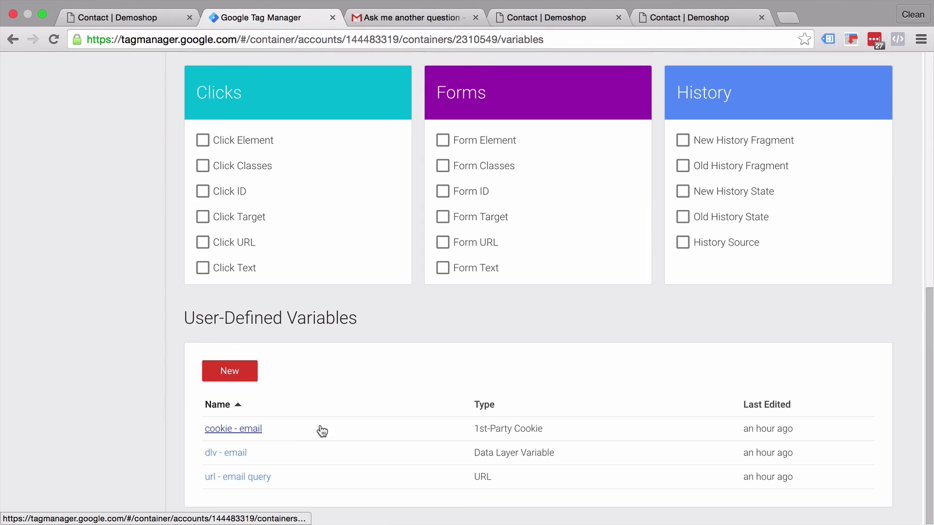
pyautogui.click(282, 432)
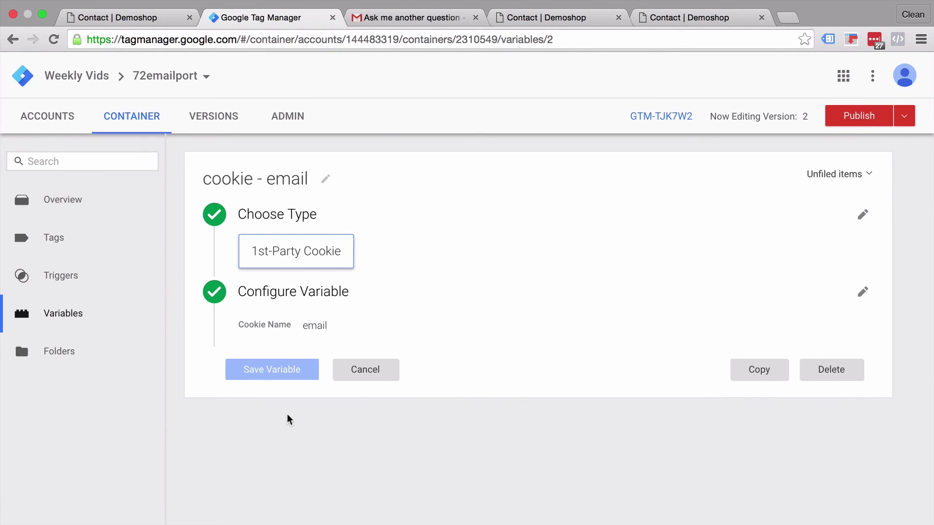
pyautogui.click(125, 255)
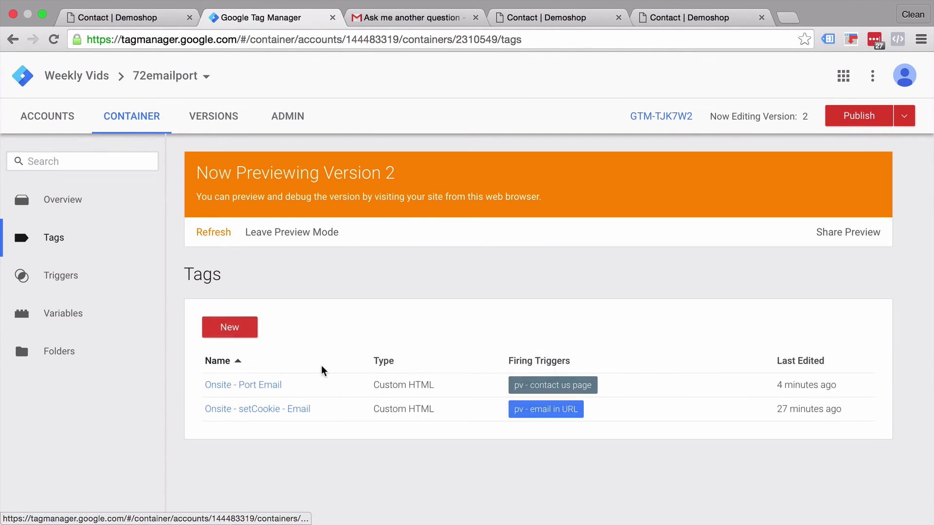
# In the Onsite - Port Email tag's HTML, replace {{url - email query}} with {{cookie - email}}
pyautogui.click(261, 385)
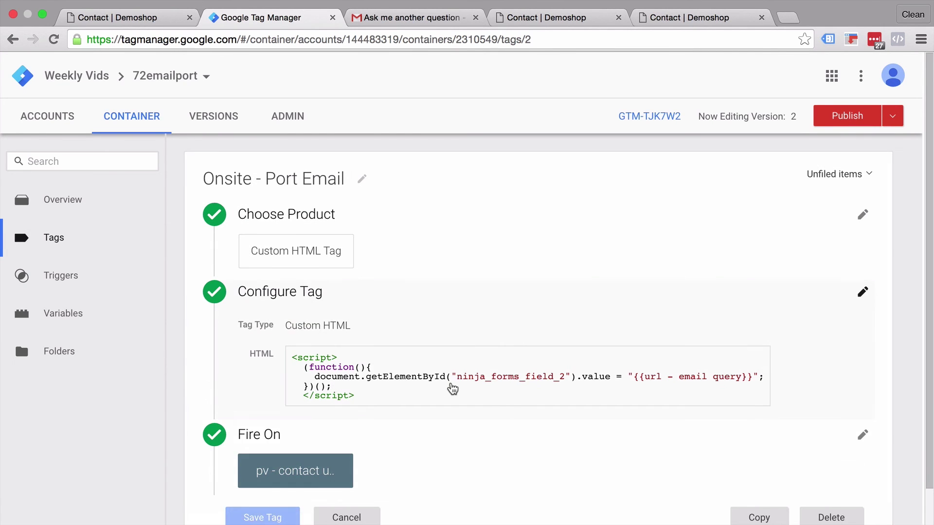
pyautogui.click(450, 389)
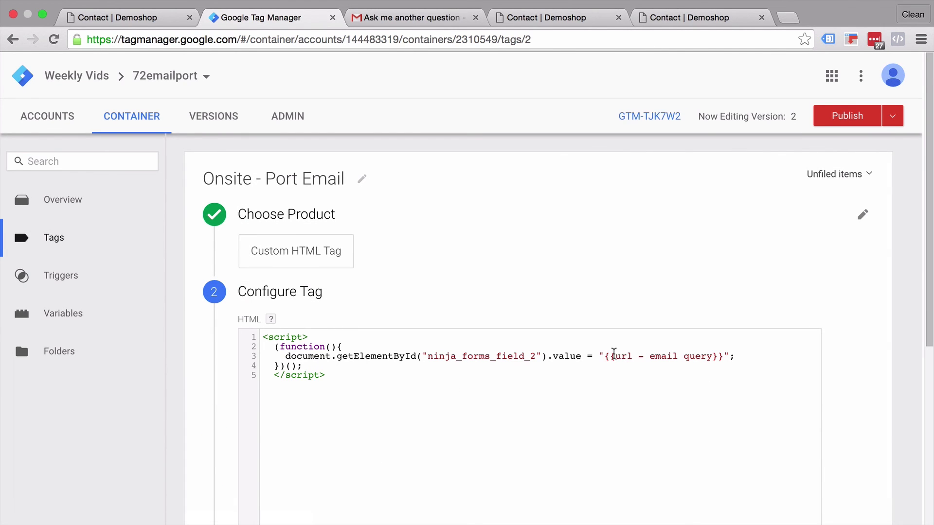
pyautogui.doubleClick(619, 356)
pyautogui.write('cookie')
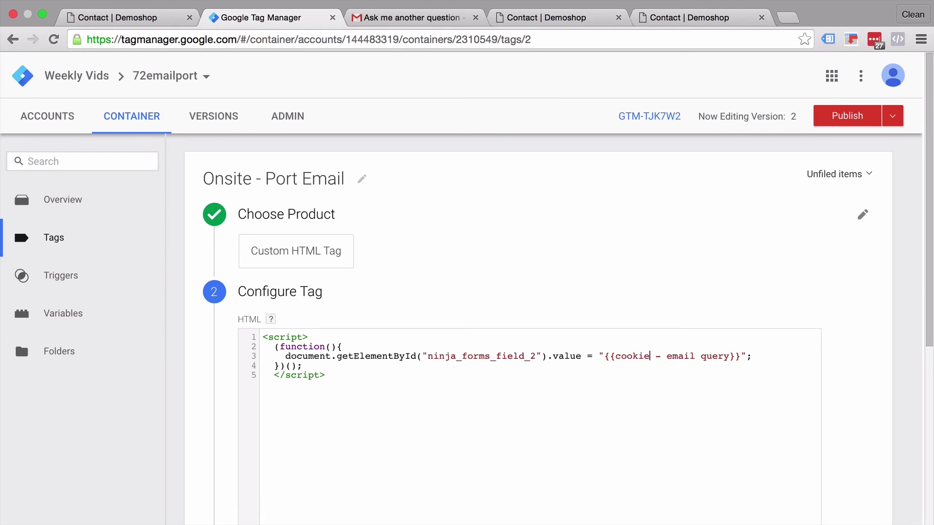
pyautogui.moveTo(663, 357); pyautogui.dragTo(719, 356)
pyautogui.write('email')
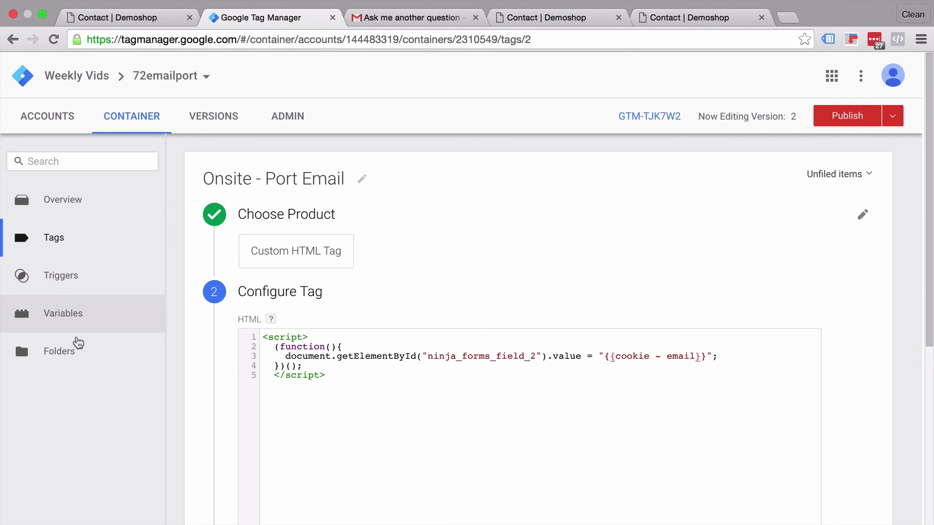
pyautogui.scroll(-3, 151, 450)
pyautogui.scroll(-3, 151, 450)
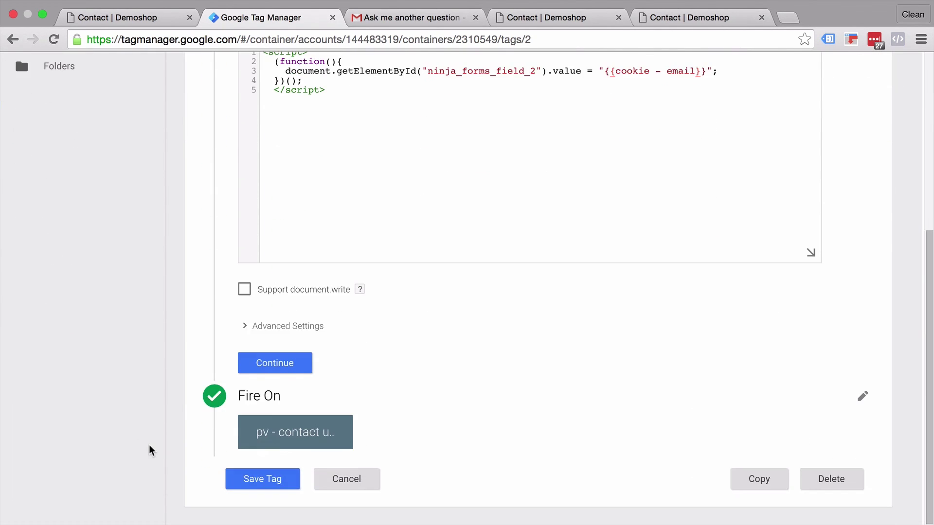
pyautogui.click(282, 372)
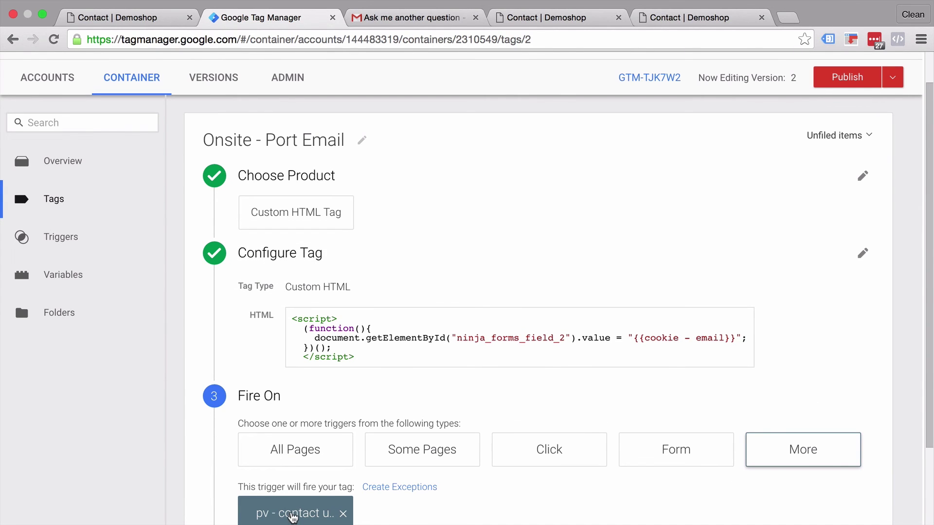
# Base the pv - contact us trigger's condition on cookie - email, then save the trigger and tag
pyautogui.scroll(-2, 291, 422)
pyautogui.click(292, 421)
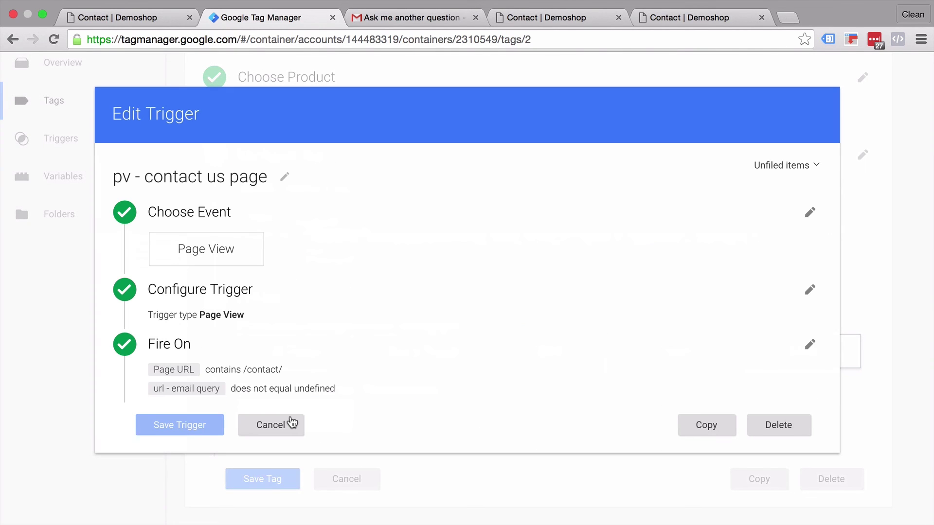
pyautogui.click(193, 424)
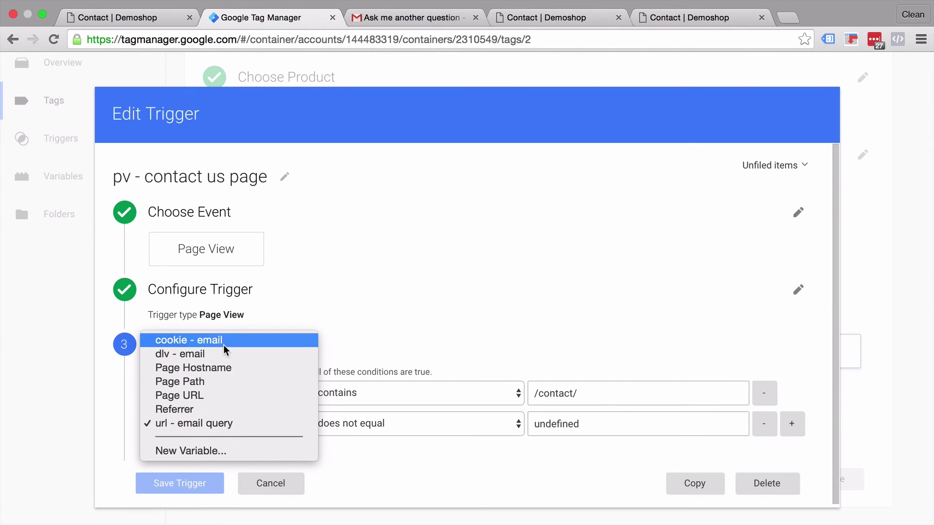
pyautogui.press('Escape')
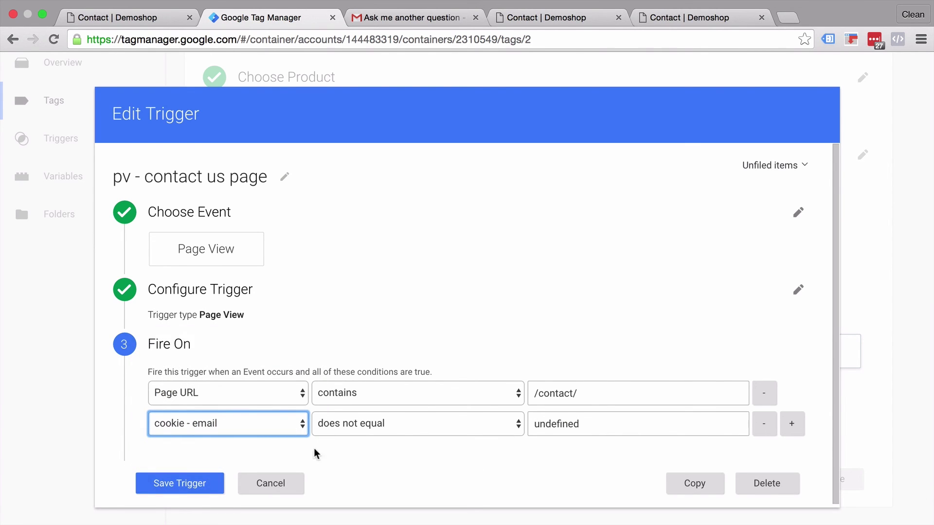
pyautogui.click(210, 483)
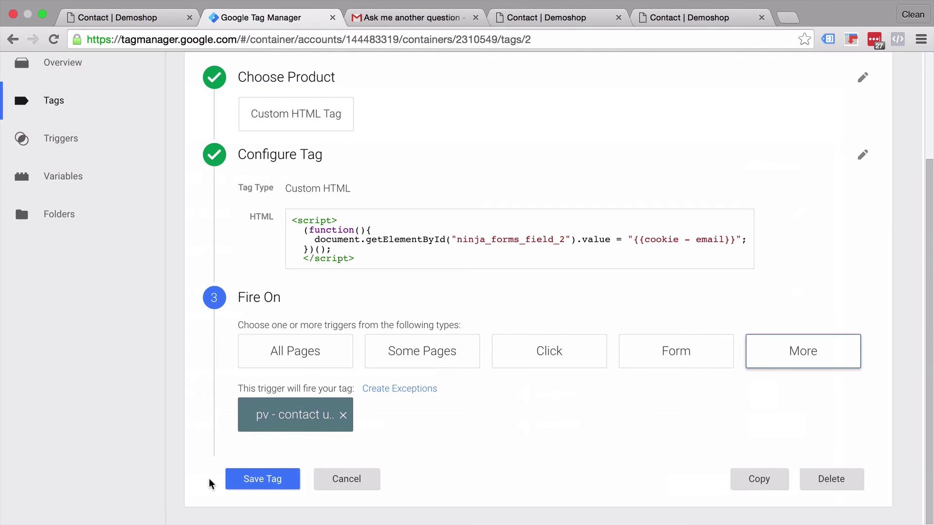
pyautogui.click(268, 479)
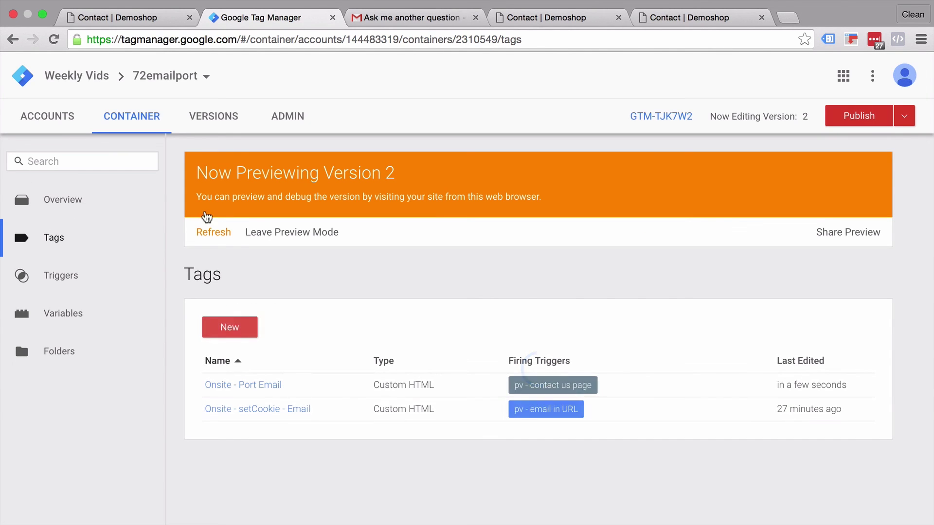
# Refresh the preview and reload the Contact | Demoshop page to see the cookie-prefilled Email field
pyautogui.click(211, 233)
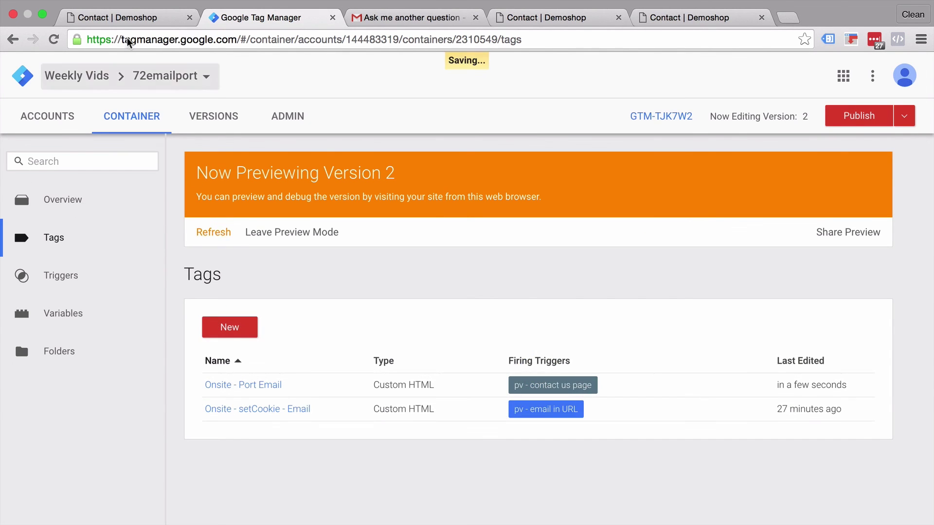
pyautogui.click(700, 18)
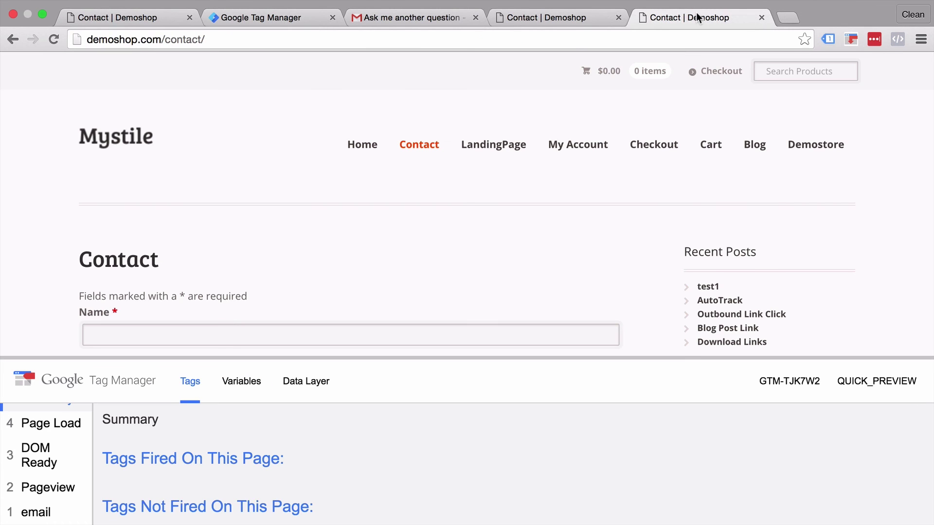
pyautogui.click(53, 39)
pyautogui.scroll(-3, 59, 267)
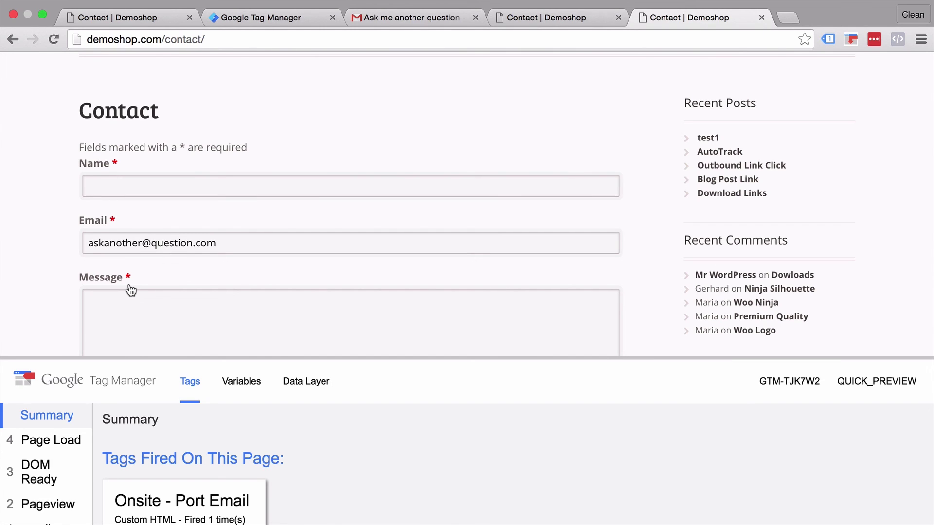
pyautogui.click(249, 18)
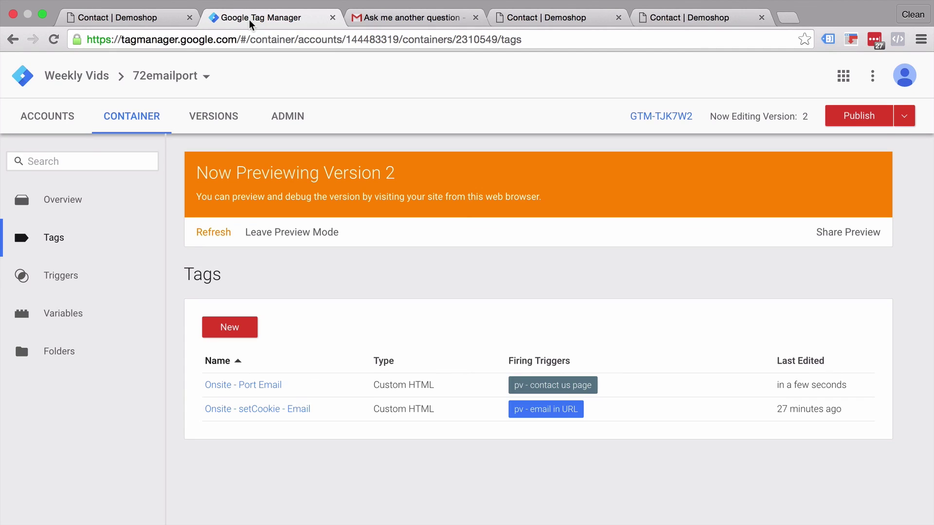